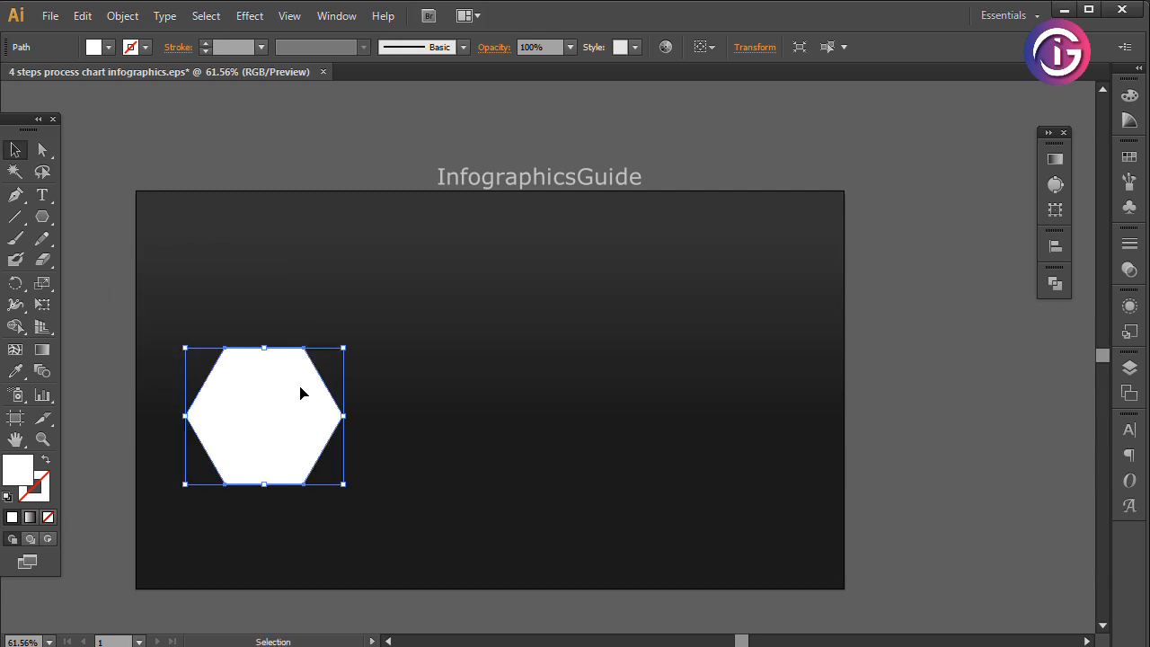
Paste a copy of the white hexagon in front and scale it down concentrically to a bit over half its size
{"action": "left_click", "coordinate": [82, 16]}
{"action": "left_click", "coordinate": [111, 103]}
{"action": "left_click", "coordinate": [83, 22]}
{"action": "left_click", "coordinate": [143, 141]}
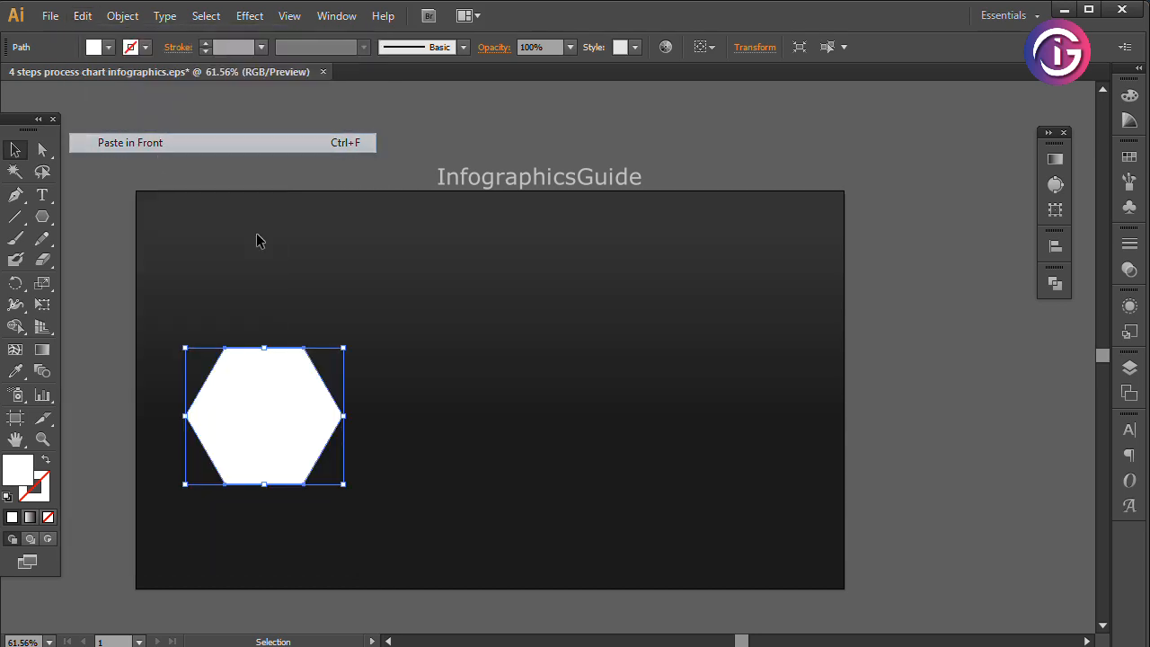
{"action": "left_click_drag", "start_coordinate": [344, 347], "coordinate": [325, 376]}
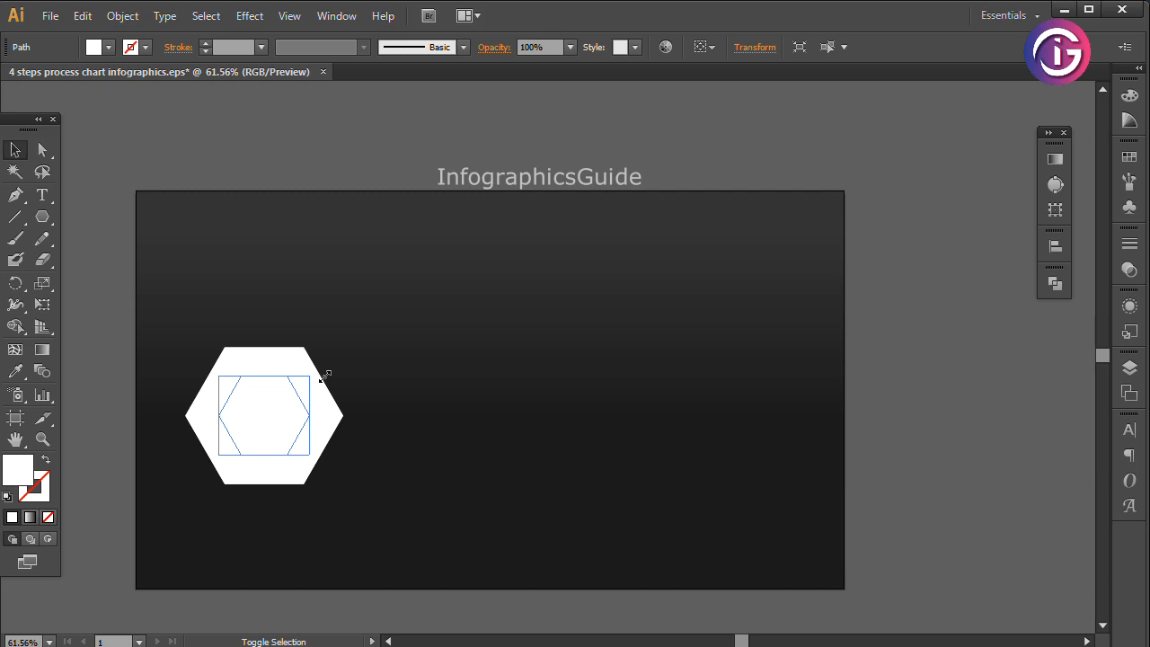
{"action": "left_click_drag", "start_coordinate": [325, 376], "coordinate": [325, 377]}
{"action": "left_click", "coordinate": [365, 388]}
Duplicate the small inner hexagon up and to its right, so the copy adjoins the original's upper-right edge
{"action": "left_click", "coordinate": [297, 404]}
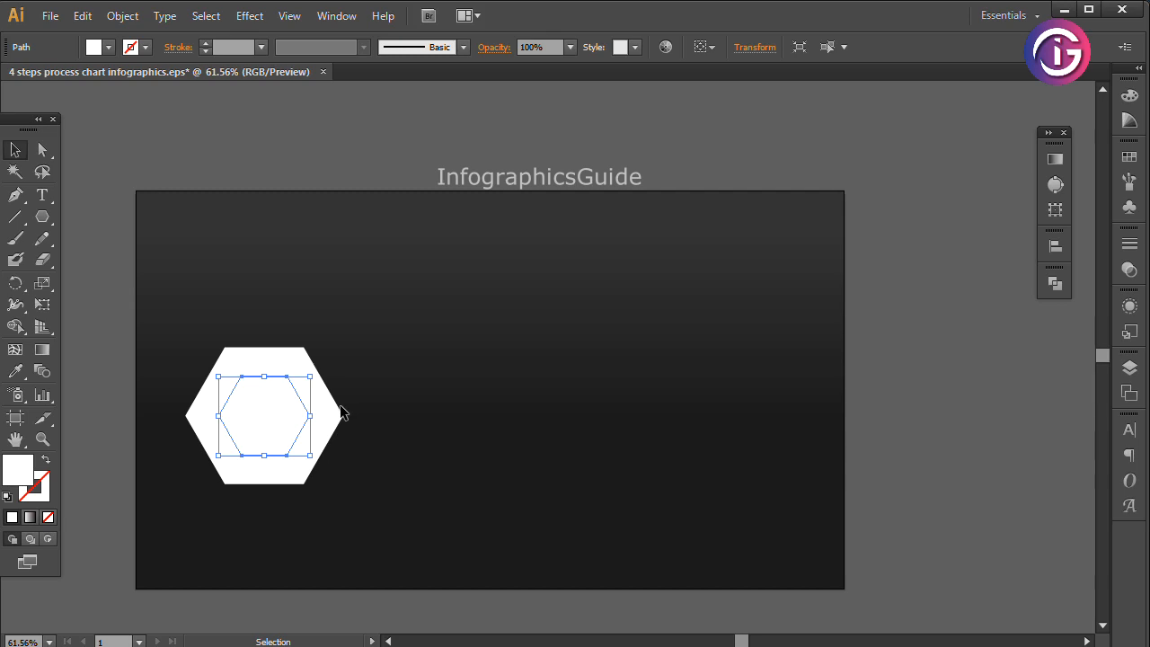
{"action": "key", "text": "a"}
{"action": "key", "text": "v"}
{"action": "left_click_drag", "start_coordinate": [306, 409], "coordinate": [376, 372]}
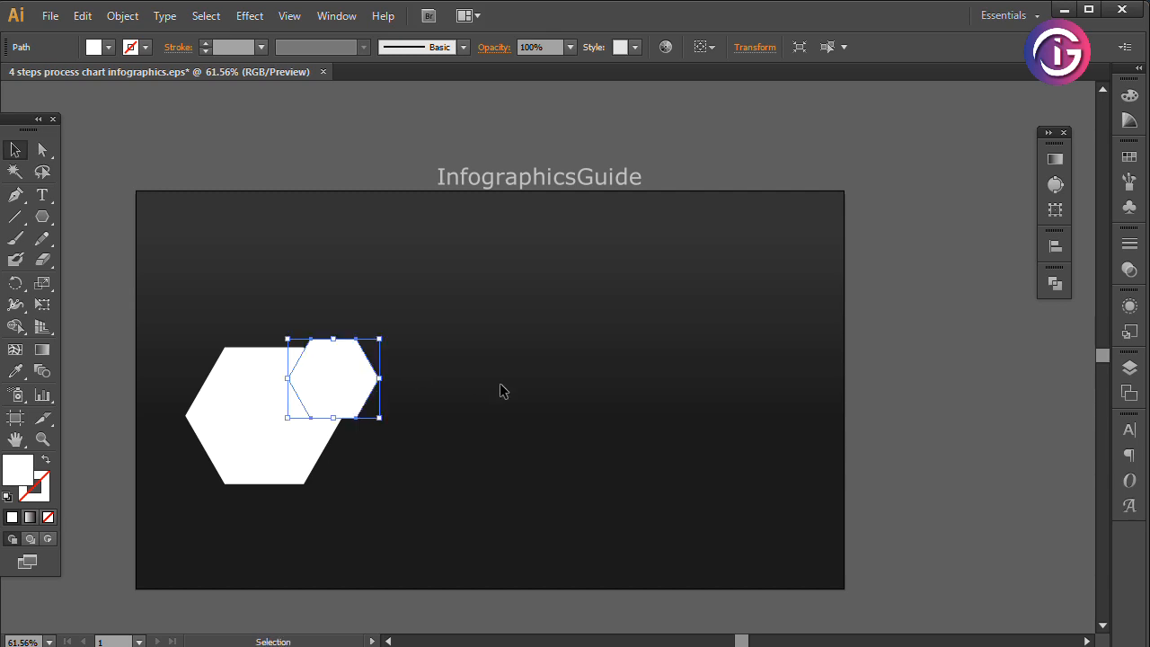
{"action": "left_click", "coordinate": [268, 406], "text": "shift"}
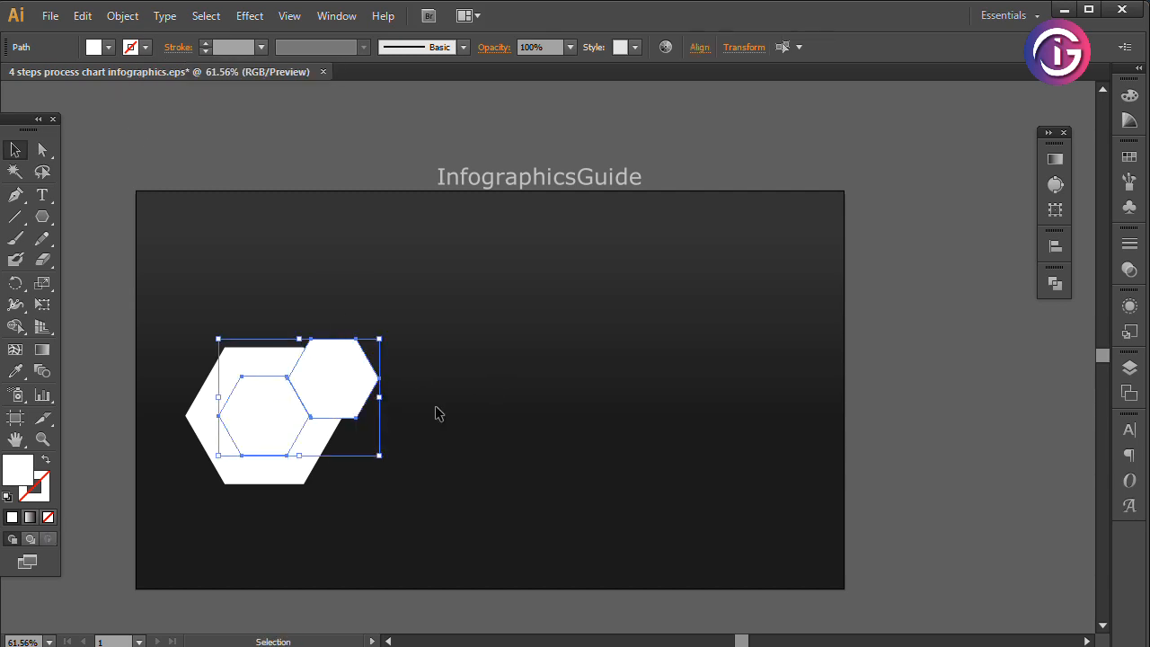
{"action": "left_click", "coordinate": [447, 318]}
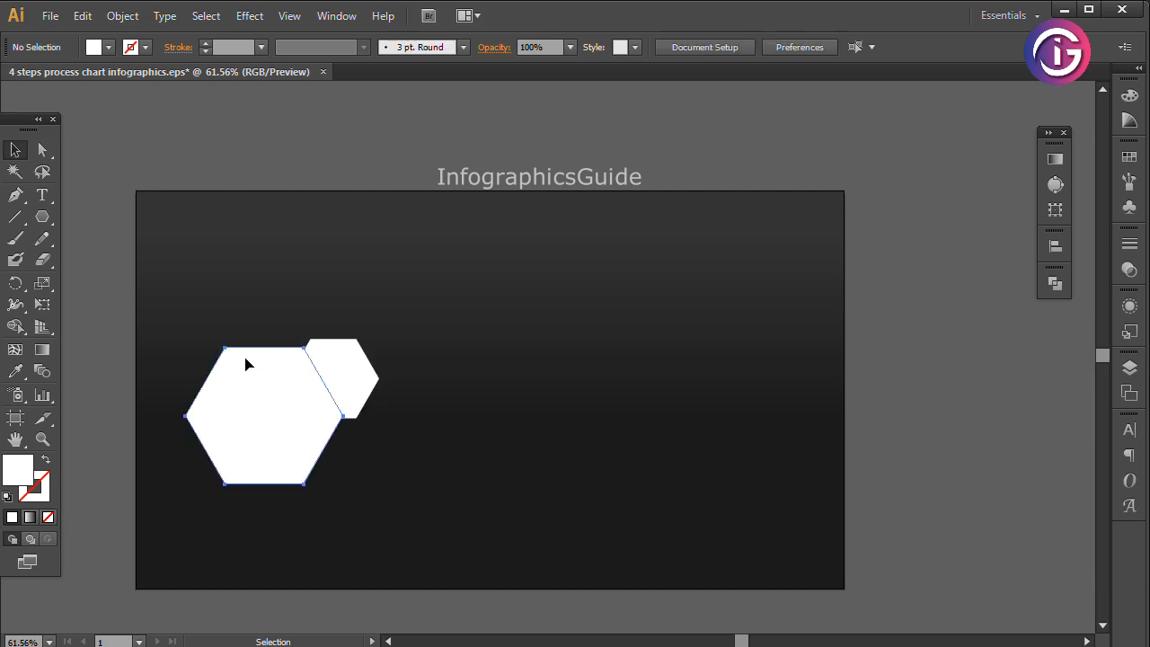
Swap fill and stroke on all three hexagons so they have white outlines and no fill
{"action": "left_click", "coordinate": [247, 362]}
{"action": "left_click_drag", "start_coordinate": [506, 311], "coordinate": [176, 544]}
{"action": "left_click", "coordinate": [45, 462]}
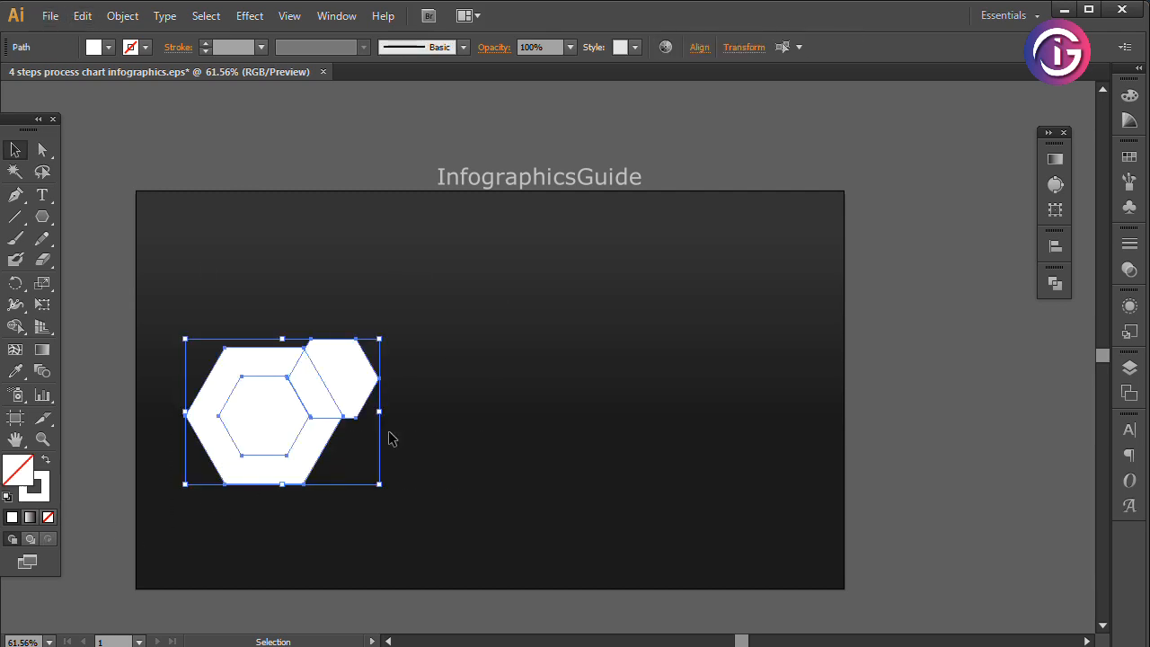
{"action": "left_click", "coordinate": [596, 340]}
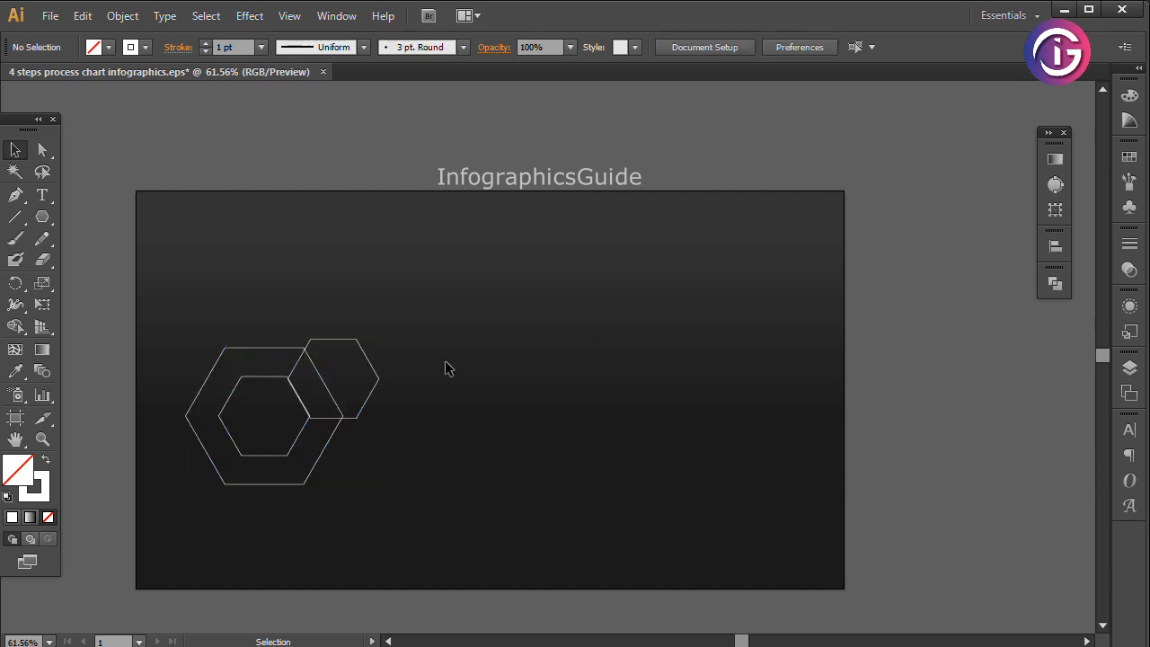
Paste a copy of the large hexagon in front and enlarge it slightly around the same centre
{"action": "left_click", "coordinate": [329, 452]}
{"action": "left_click", "coordinate": [82, 16]}
{"action": "left_click", "coordinate": [105, 110]}
{"action": "left_click", "coordinate": [82, 15]}
{"action": "left_click", "coordinate": [130, 142]}
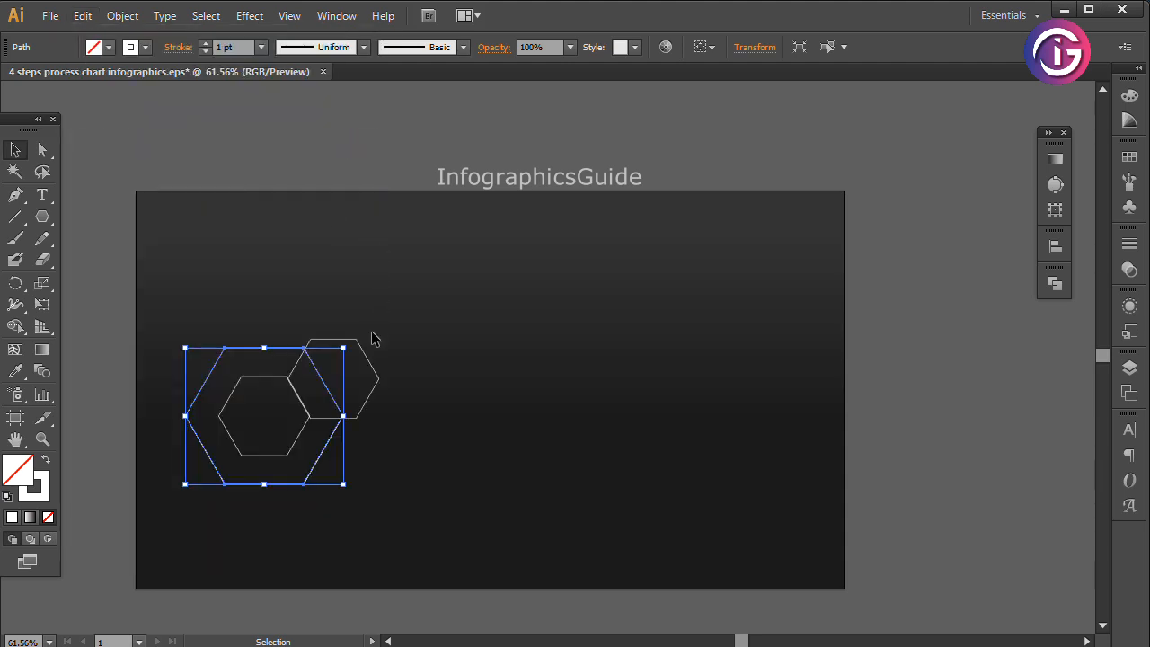
{"action": "left_click_drag", "start_coordinate": [344, 350], "coordinate": [360, 334]}
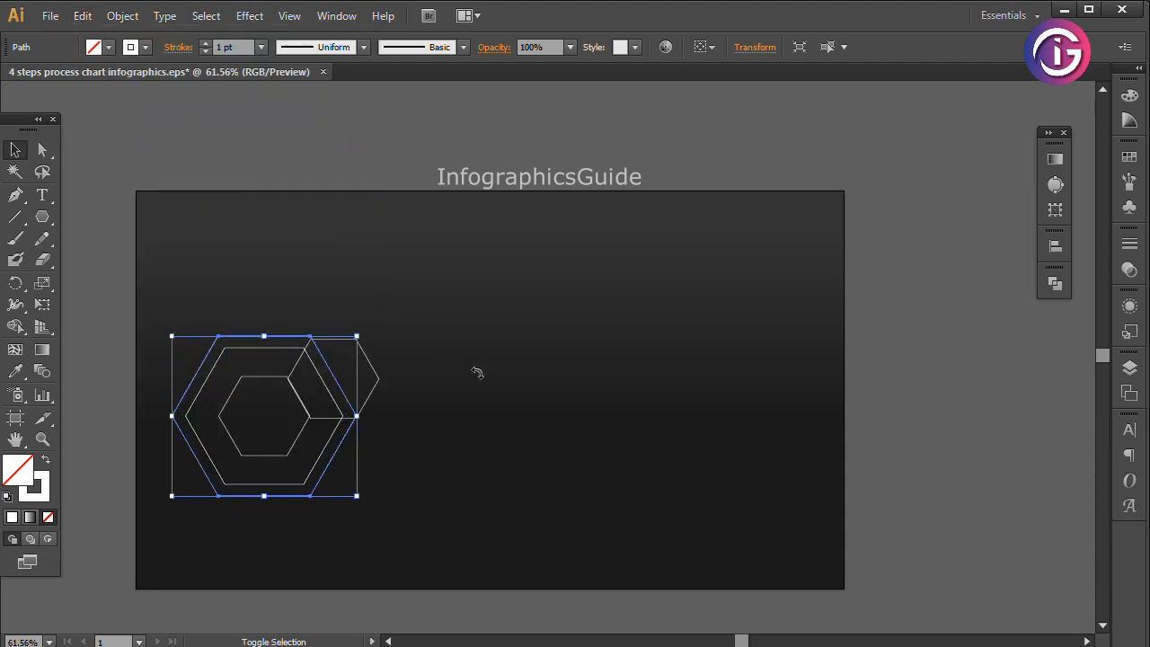
Shift the offset small hexagon slightly so its corner meets the upper-right corner of the central small hexagon exactly
{"action": "left_click", "coordinate": [529, 390]}
{"action": "key", "text": "z"}
{"action": "left_click_drag", "start_coordinate": [166, 295], "coordinate": [511, 548]}
{"action": "key", "text": "v"}
{"action": "left_click_drag", "start_coordinate": [119, 567], "coordinate": [107, 577]}
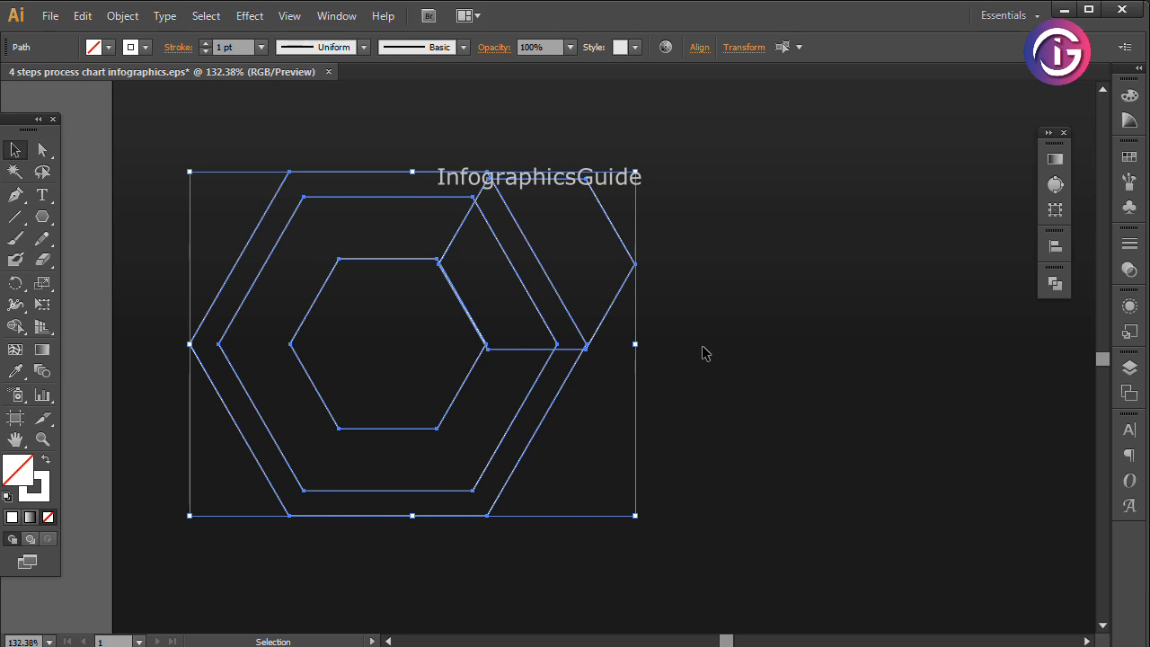
{"action": "left_click", "coordinate": [676, 350]}
{"action": "left_click_drag", "start_coordinate": [396, 222], "coordinate": [539, 317]}
{"action": "left_click_drag", "start_coordinate": [434, 274], "coordinate": [426, 246]}
{"action": "left_click", "coordinate": [552, 323], "text": "ctrl+alt"}
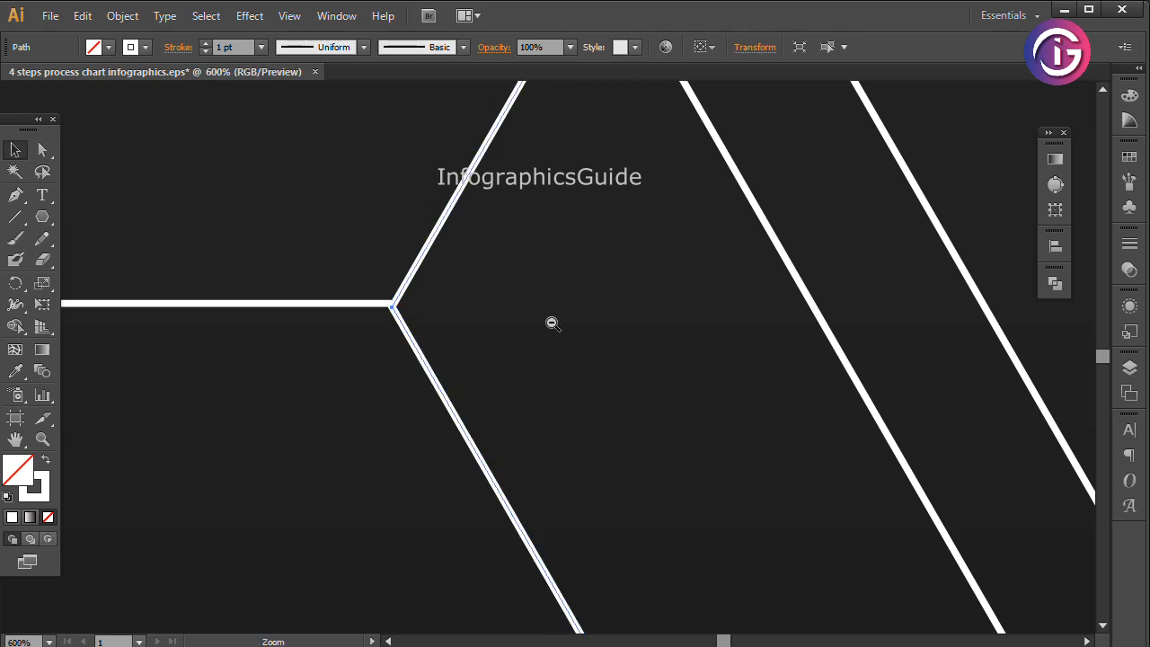
{"action": "left_click", "coordinate": [552, 323], "text": "ctrl+alt"}
{"action": "left_click", "coordinate": [551, 323], "text": "ctrl+alt"}
{"action": "left_click", "coordinate": [552, 323], "text": "ctrl+alt"}
{"action": "left_click", "coordinate": [551, 322], "text": "ctrl+alt"}
{"action": "left_click_drag", "start_coordinate": [848, 516], "coordinate": [847, 365]}
{"action": "left_click", "coordinate": [817, 213]}
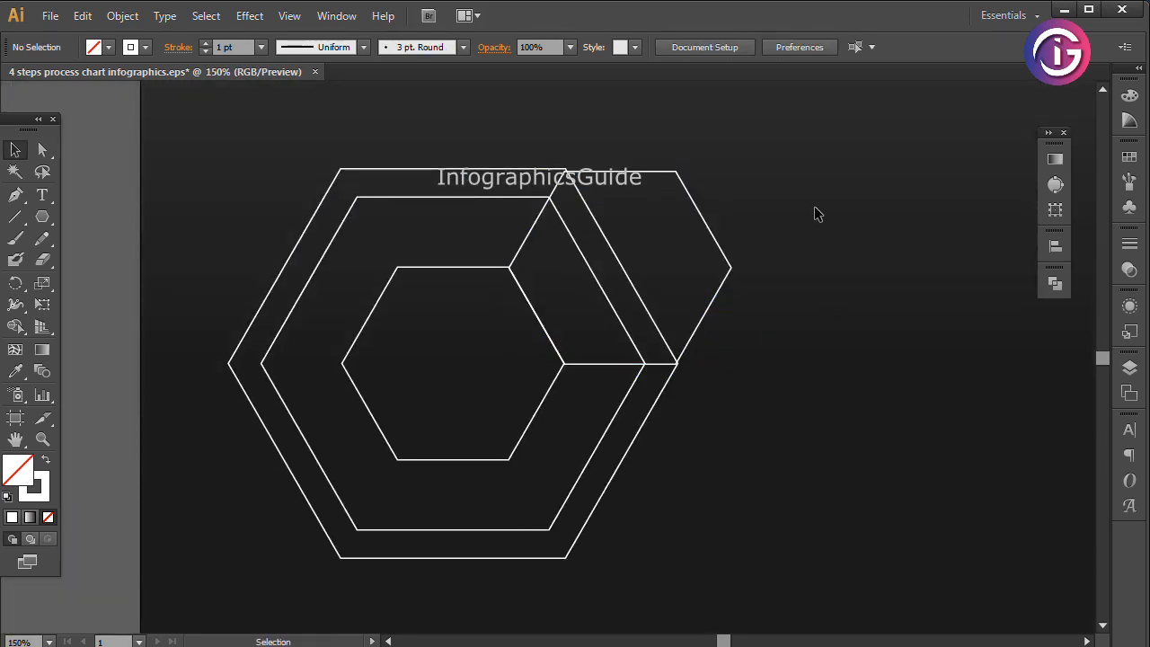
Cut the offset small hexagon out of the middle-sized hexagon with the Shape Builder tool, leaving a notch at its upper right
{"action": "left_click", "coordinate": [481, 198]}
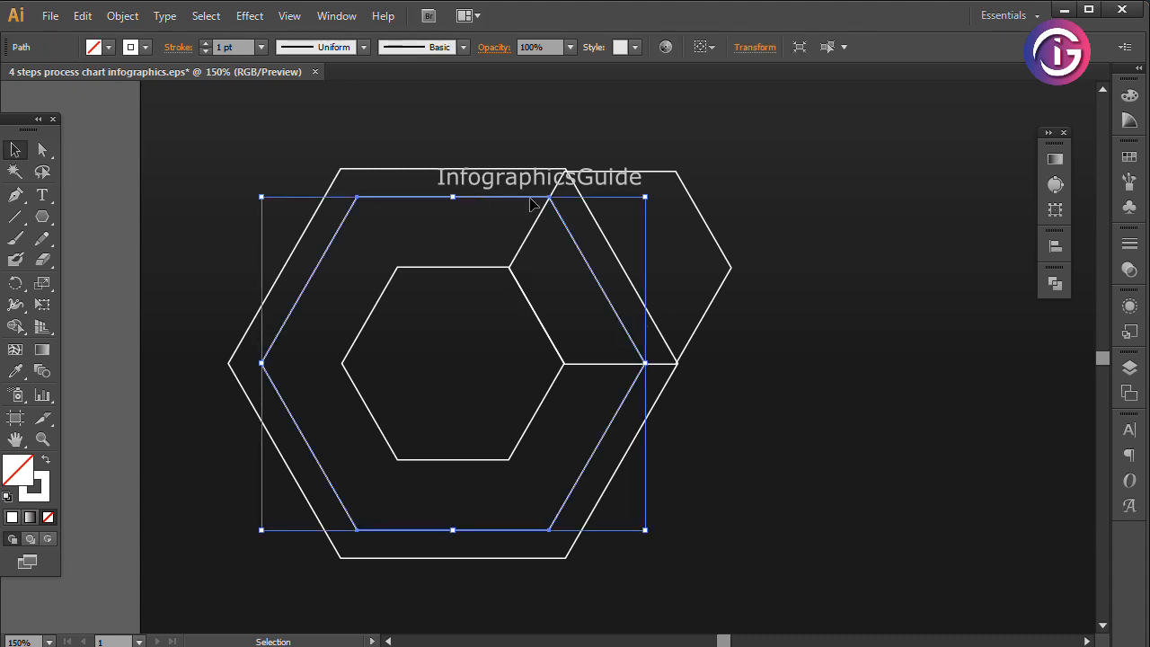
{"action": "left_click", "coordinate": [680, 174], "text": "shift"}
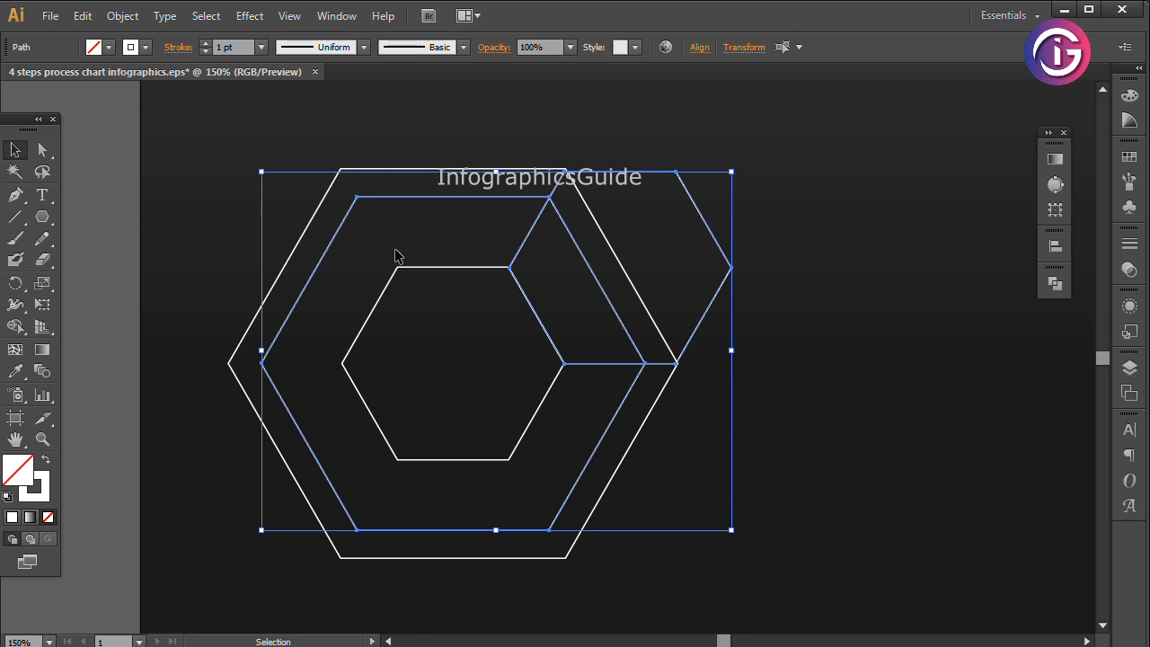
{"action": "left_click", "coordinate": [15, 326]}
{"action": "left_click_drag", "start_coordinate": [589, 306], "coordinate": [622, 302]}
{"action": "left_click_drag", "start_coordinate": [636, 158], "coordinate": [730, 329], "text": "alt"}
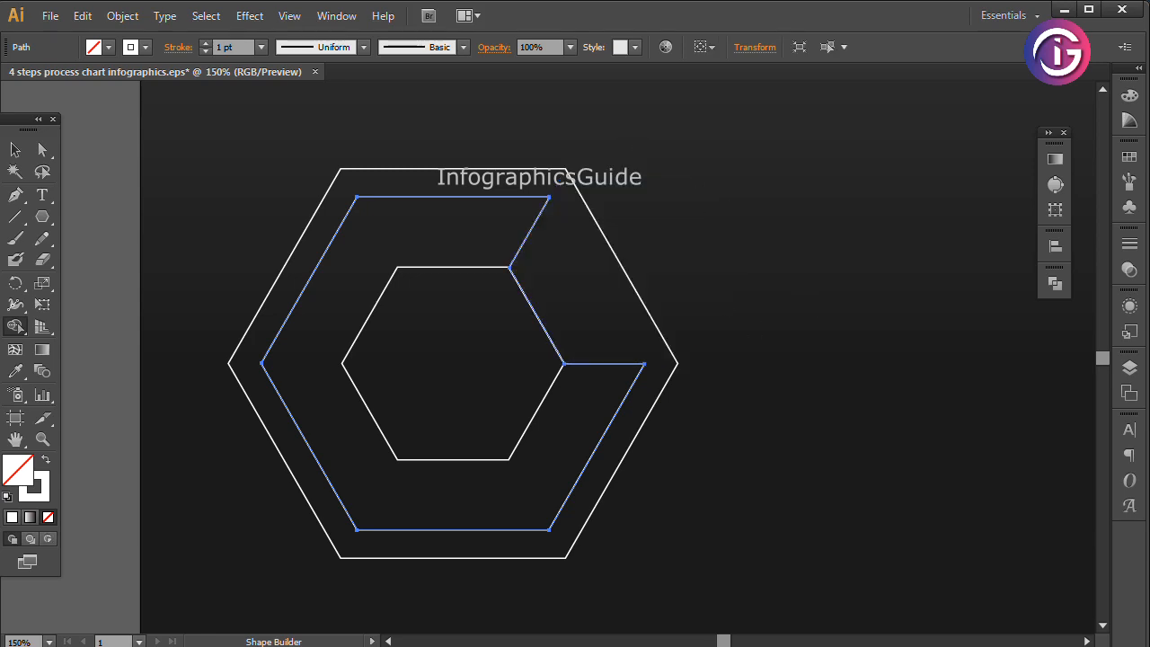
{"action": "key", "text": "v"}
Cut the central small hexagon out of the artwork
{"action": "left_click", "coordinate": [500, 269]}
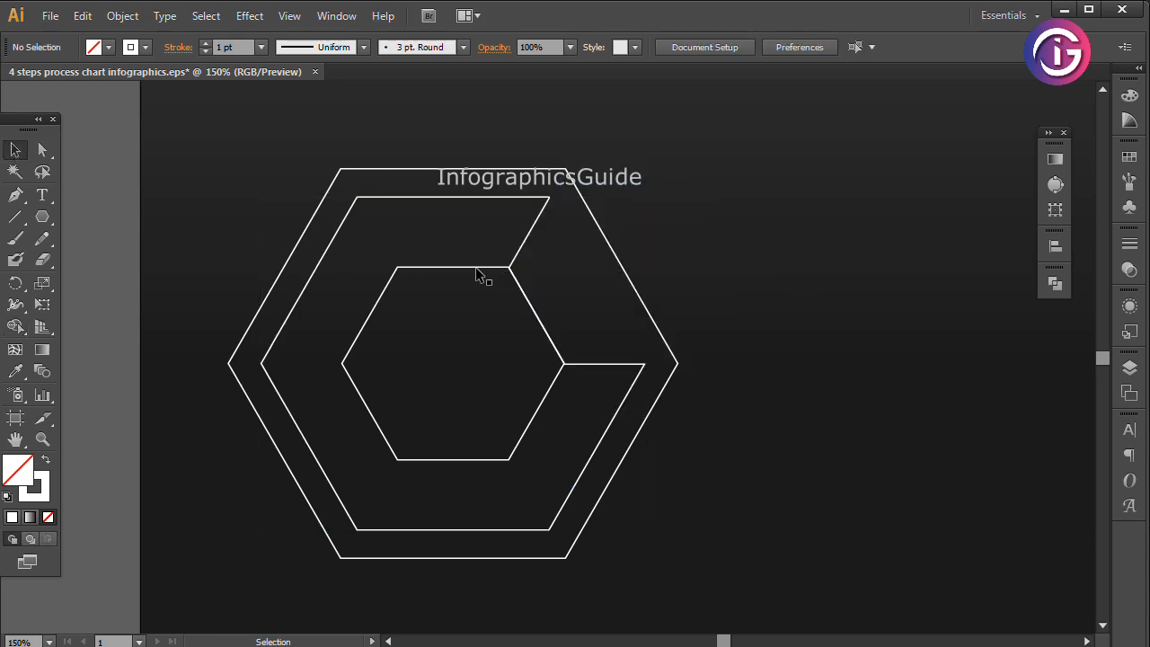
{"action": "left_click", "coordinate": [477, 270]}
{"action": "left_click", "coordinate": [81, 15]}
{"action": "left_click", "coordinate": [107, 86]}
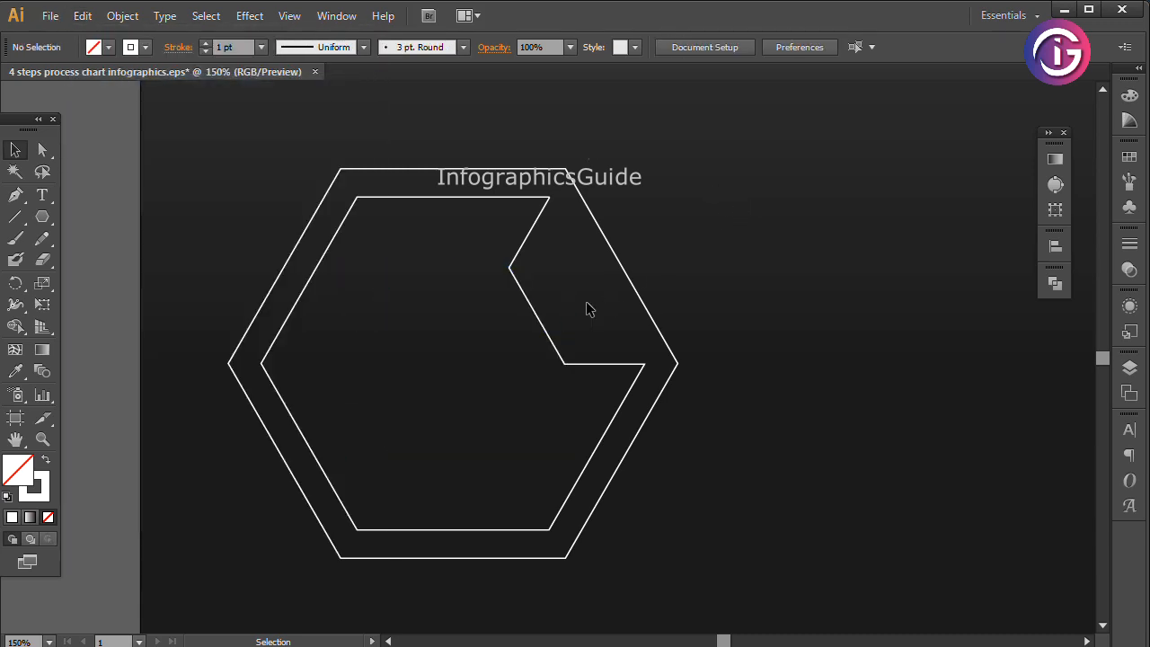
{"action": "left_click", "coordinate": [621, 267]}
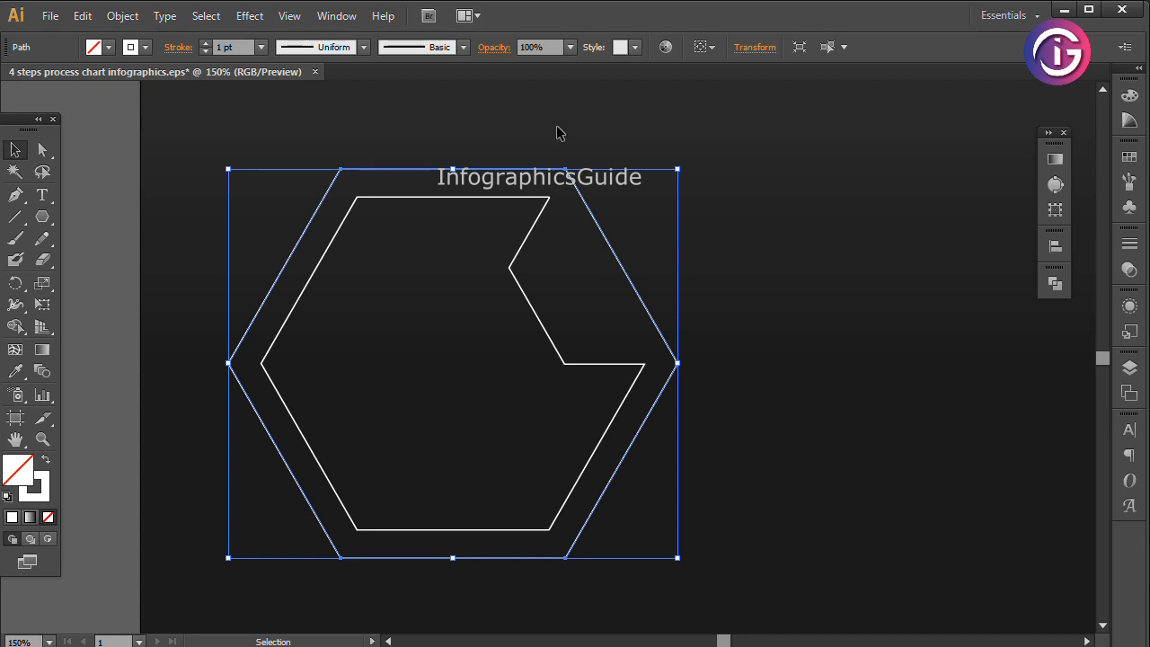
{"action": "left_click", "coordinate": [335, 16]}
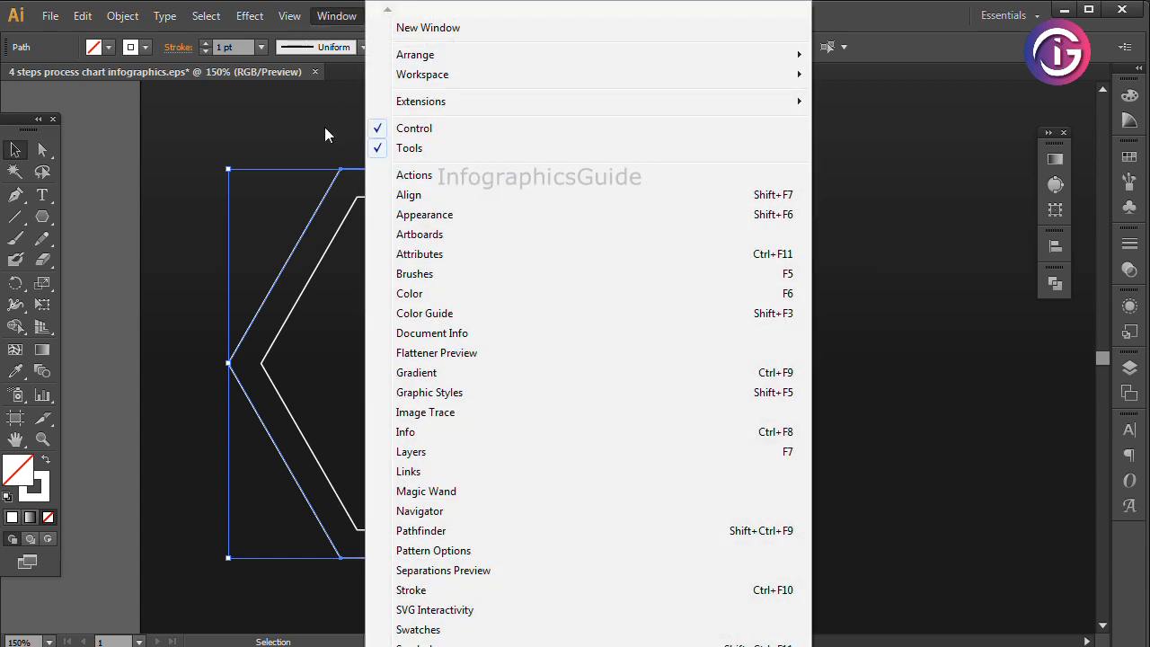
{"action": "left_click", "coordinate": [327, 131]}
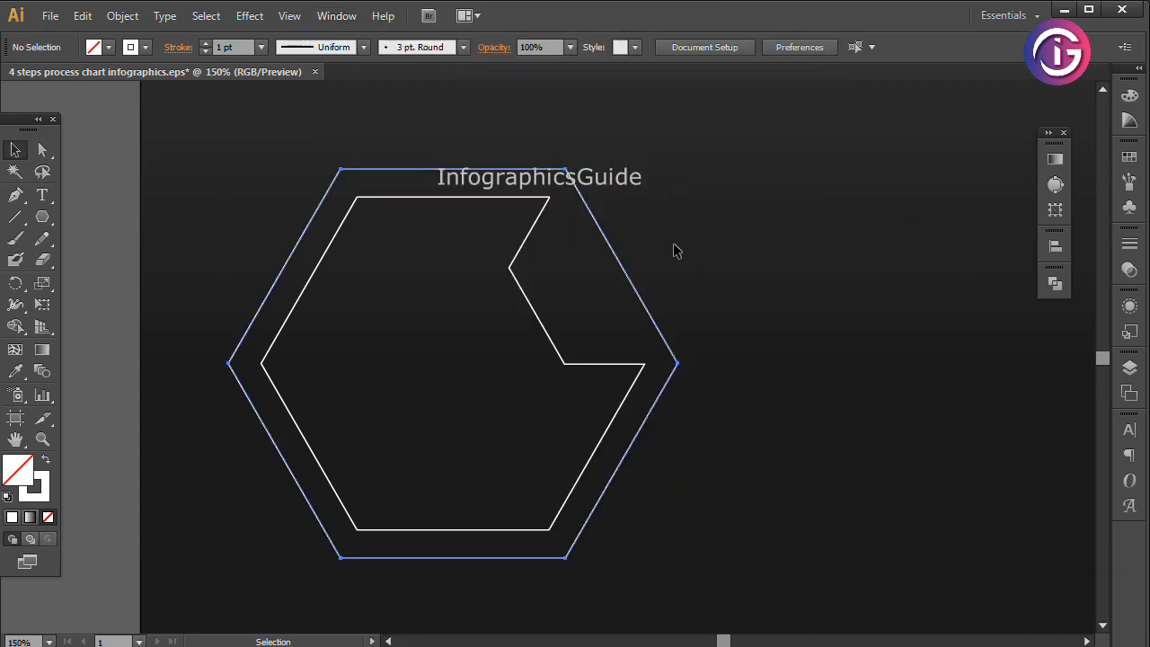
Give the outermost hexagon a cyan fill with no stroke
{"action": "left_click", "coordinate": [620, 265]}
{"action": "left_click", "coordinate": [1131, 97]}
{"action": "left_click", "coordinate": [1129, 156]}
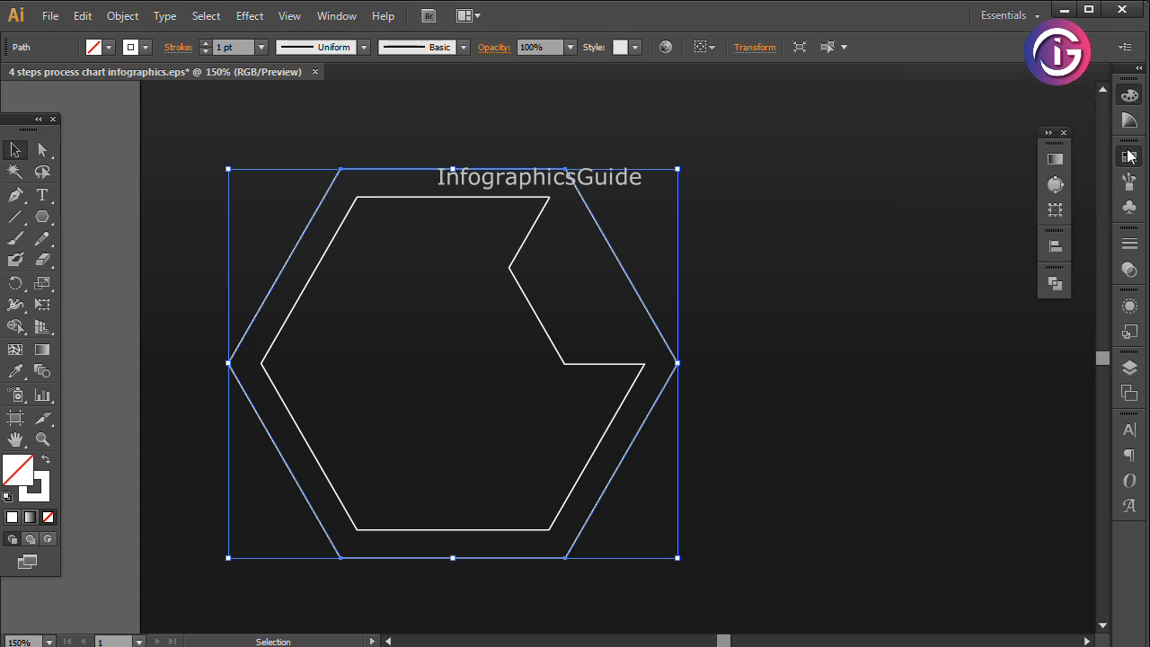
{"action": "left_click", "coordinate": [46, 462]}
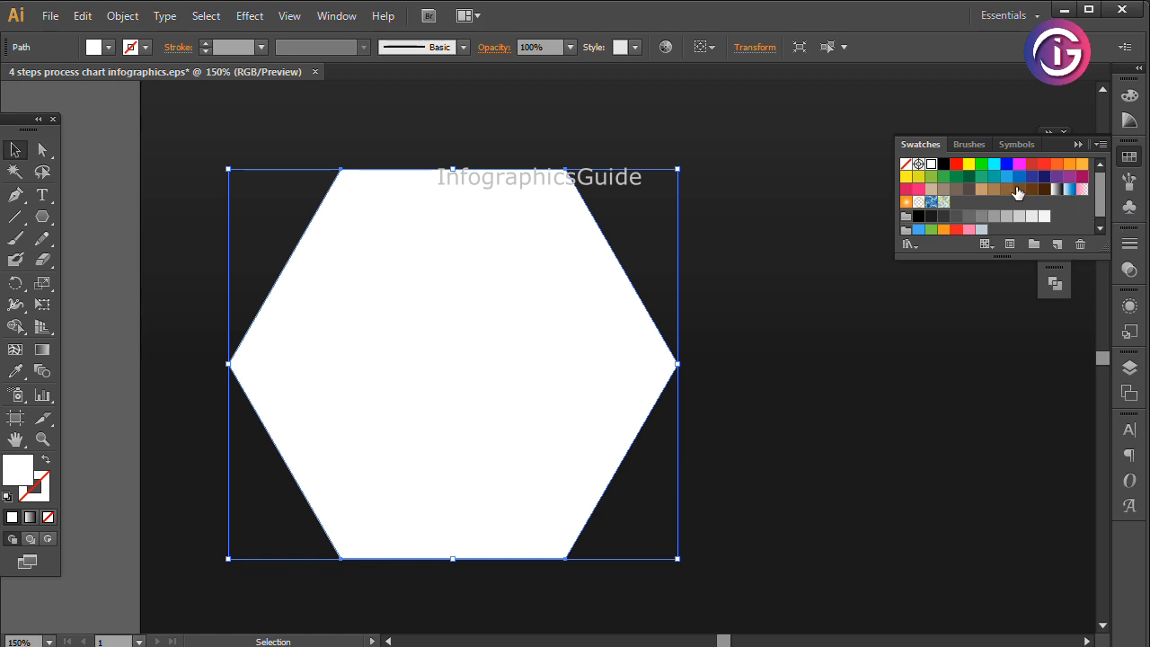
{"action": "left_click", "coordinate": [994, 167]}
{"action": "left_click", "coordinate": [802, 355]}
Bring the notched hexagon to the front and fill it with white
{"action": "left_click_drag", "start_coordinate": [652, 437], "coordinate": [540, 217]}
{"action": "left_click", "coordinate": [591, 249], "text": "shift"}
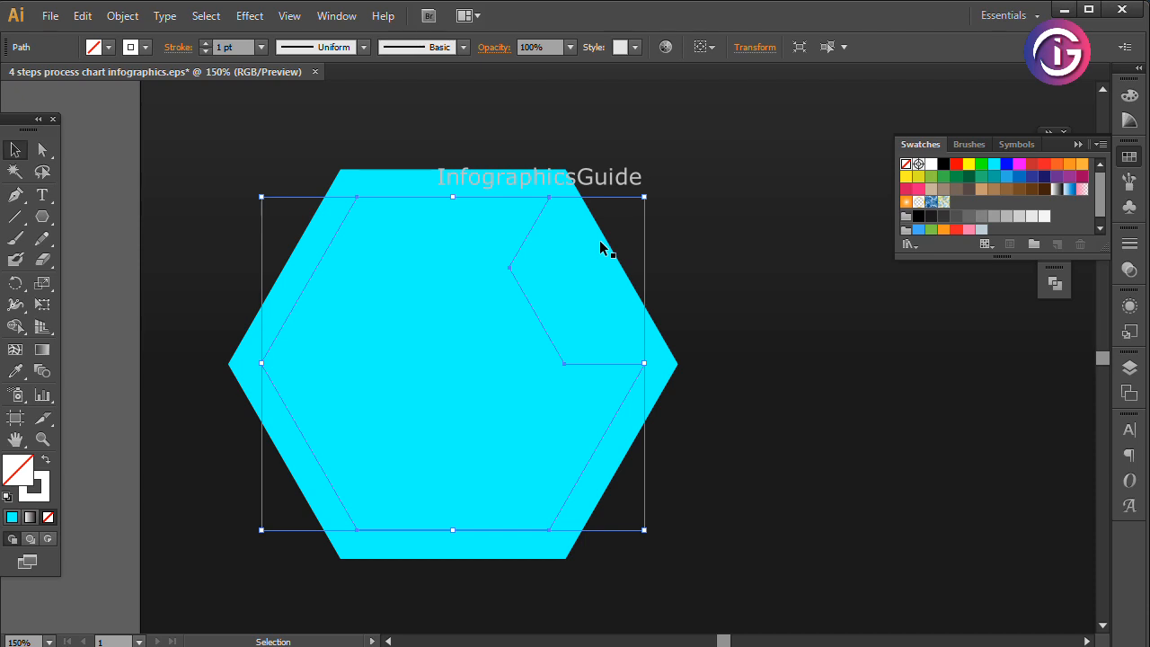
{"action": "left_click", "coordinate": [123, 15]}
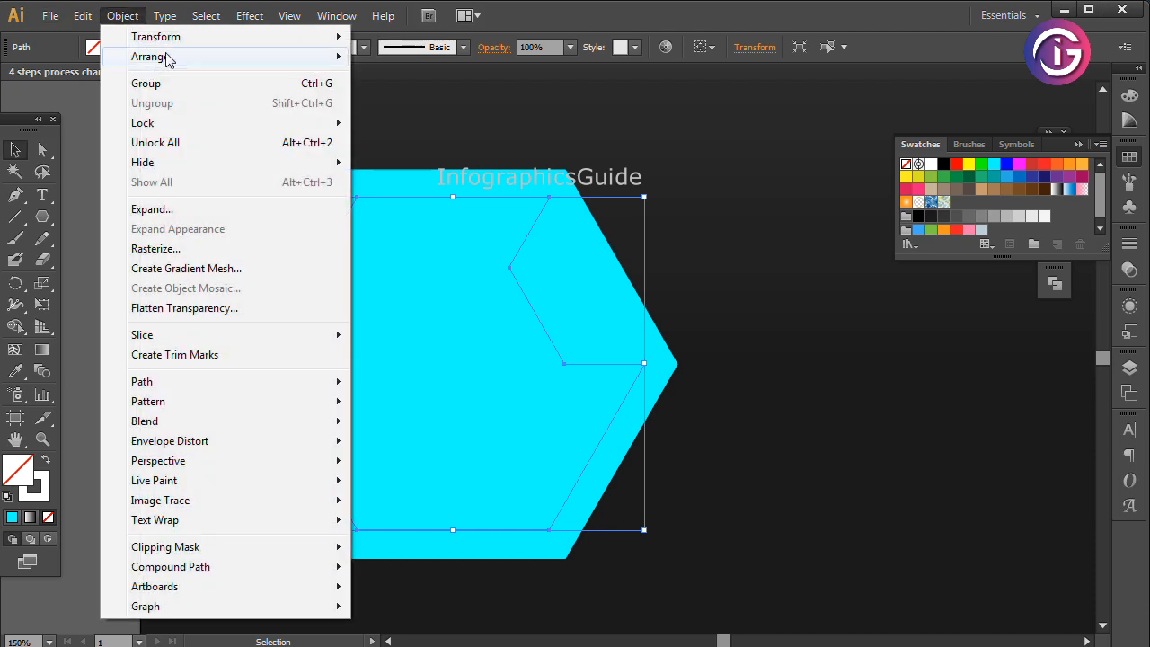
{"action": "mouse_move", "coordinate": [177, 60]}
{"action": "left_click", "coordinate": [404, 51]}
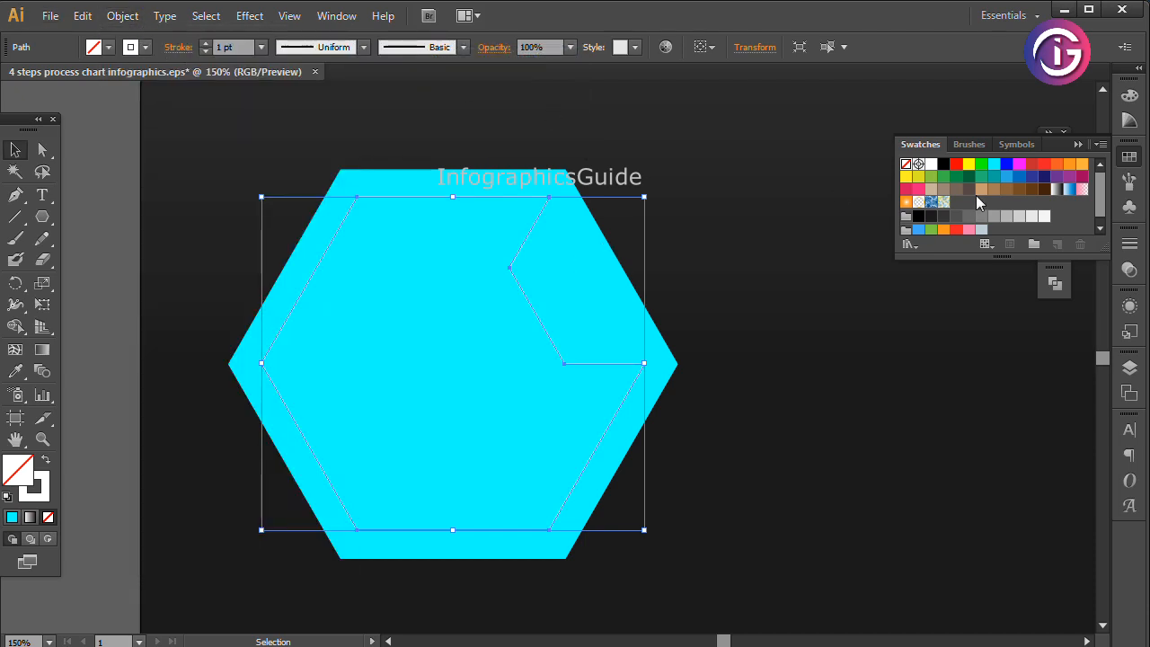
{"action": "left_click", "coordinate": [932, 168]}
{"action": "left_click", "coordinate": [765, 267]}
Start a Drop Shadow effect on the white notched hexagon with its preview enabled
{"action": "left_click", "coordinate": [524, 449]}
{"action": "left_click", "coordinate": [206, 15]}
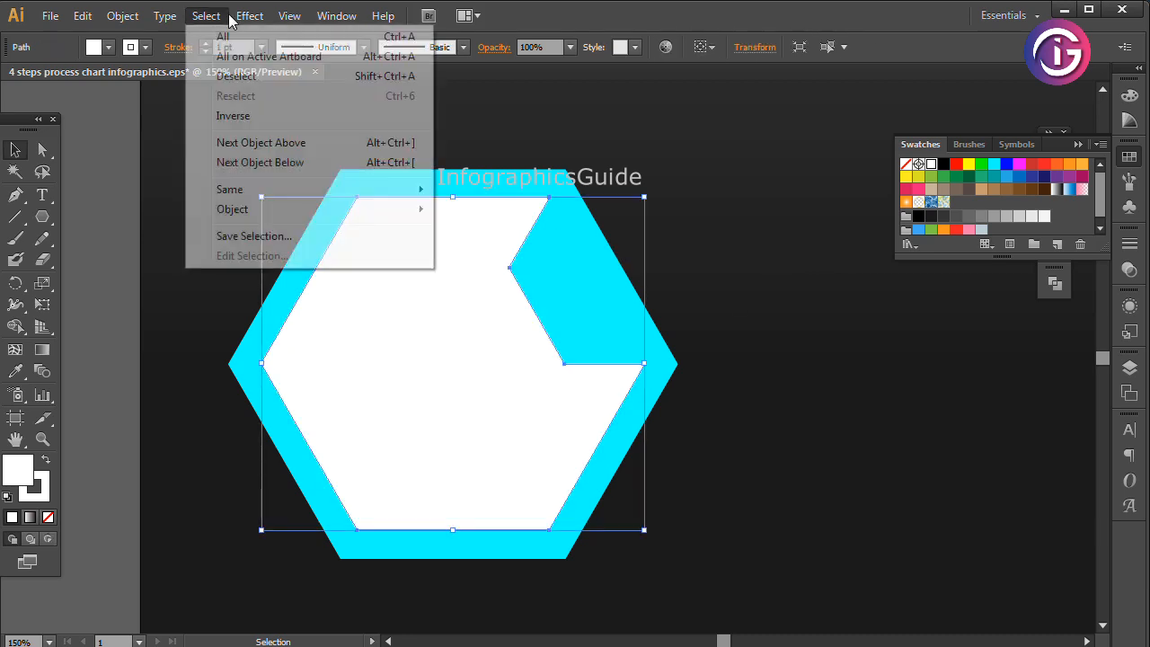
{"action": "mouse_move", "coordinate": [250, 16]}
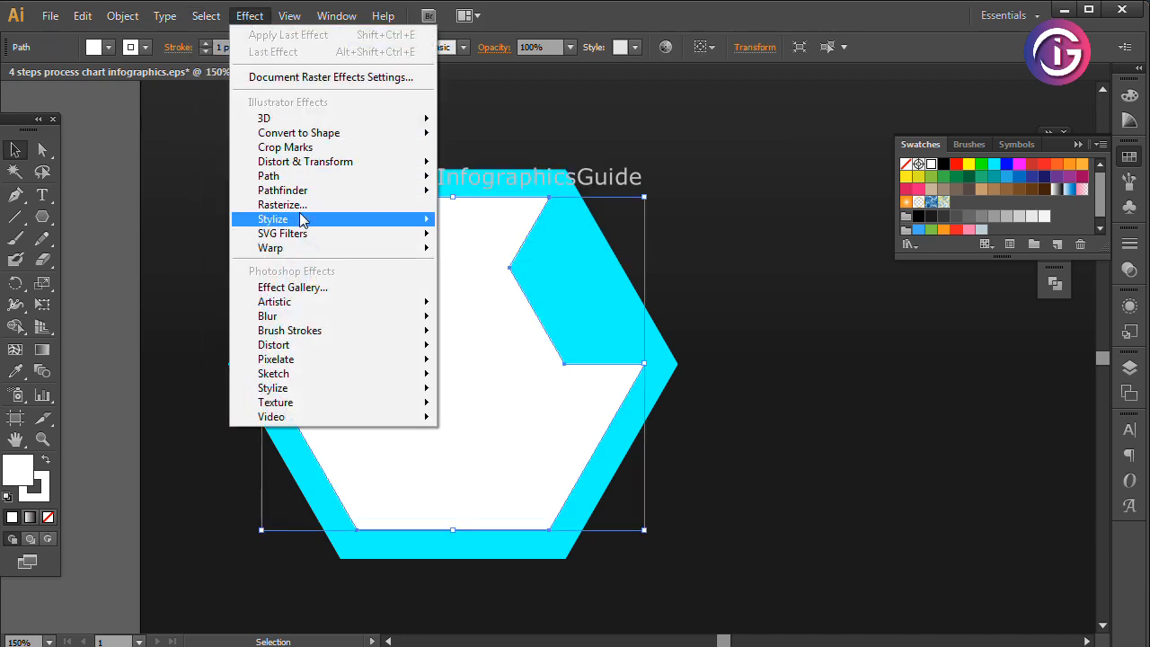
{"action": "mouse_move", "coordinate": [302, 221]}
{"action": "left_click", "coordinate": [472, 222]}
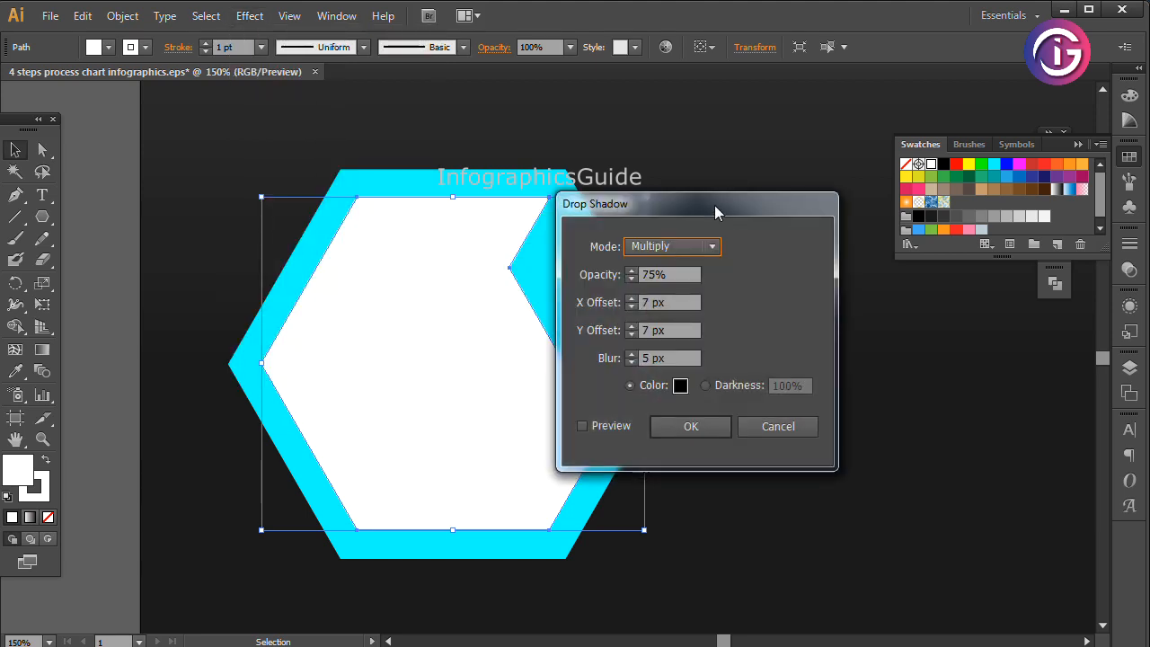
{"action": "left_click_drag", "start_coordinate": [719, 211], "coordinate": [938, 219]}
{"action": "left_click", "coordinate": [837, 438]}
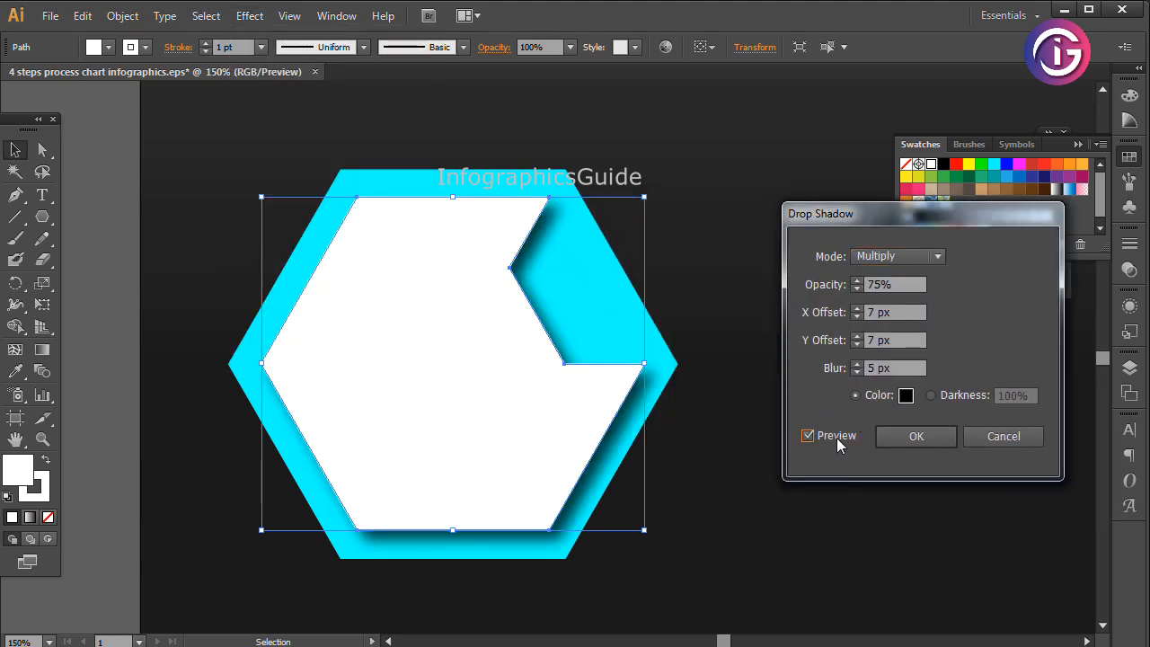
Set the drop shadow's opacity to 35% and its X and Y offsets to 5 px
{"action": "left_click", "coordinate": [916, 286]}
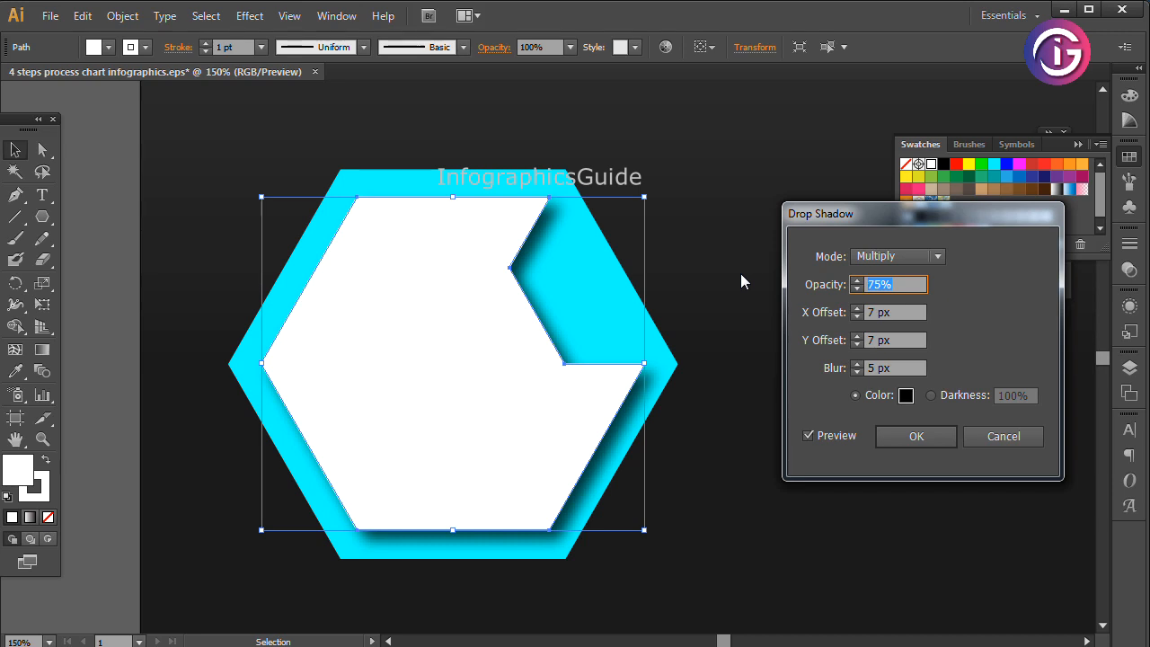
{"action": "type", "text": "35"}
{"action": "key", "text": "Tab"}
{"action": "type", "text": "5"}
{"action": "key", "text": "Tab"}
{"action": "type", "text": "5"}
Try blur values of 0 px and 5 px for the drop shadow
{"action": "key", "text": "Tab"}
{"action": "type", "text": "0"}
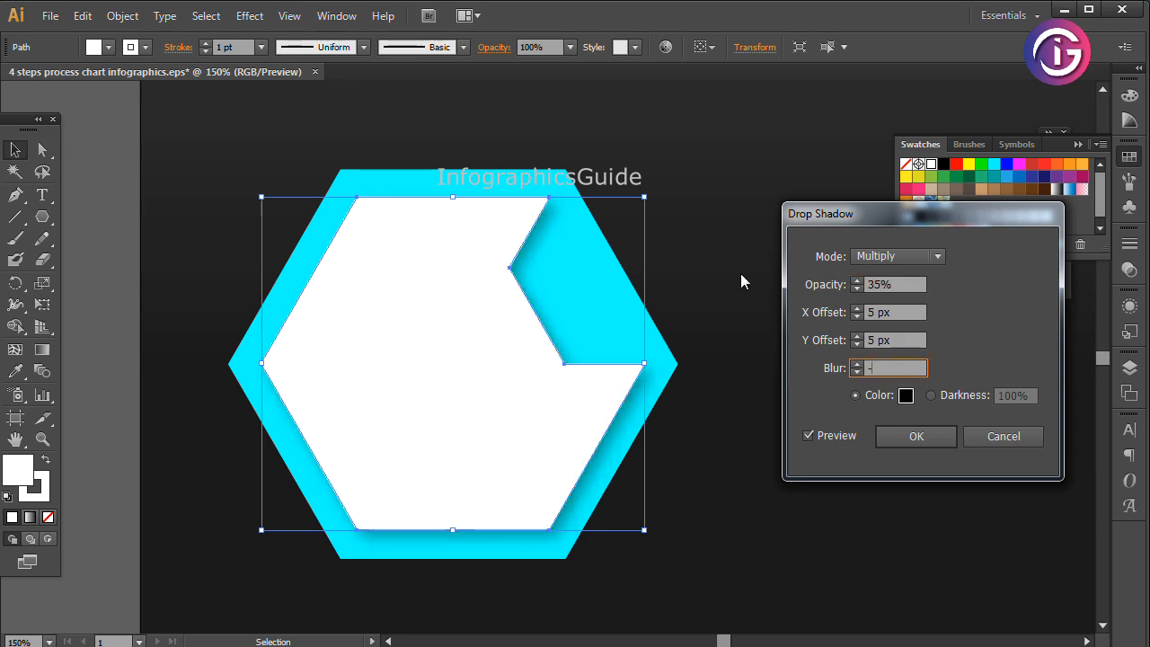
{"action": "key", "text": "Tab"}
{"action": "key", "text": "shift+Tab"}
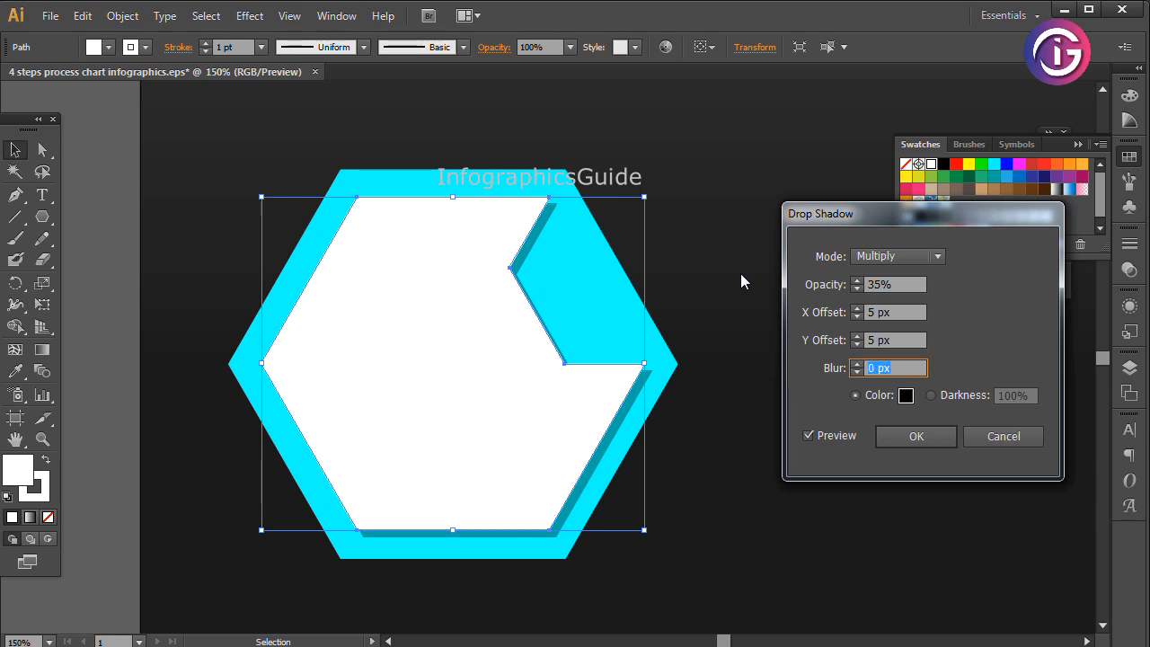
{"action": "type", "text": "5"}
{"action": "key", "text": "Tab"}
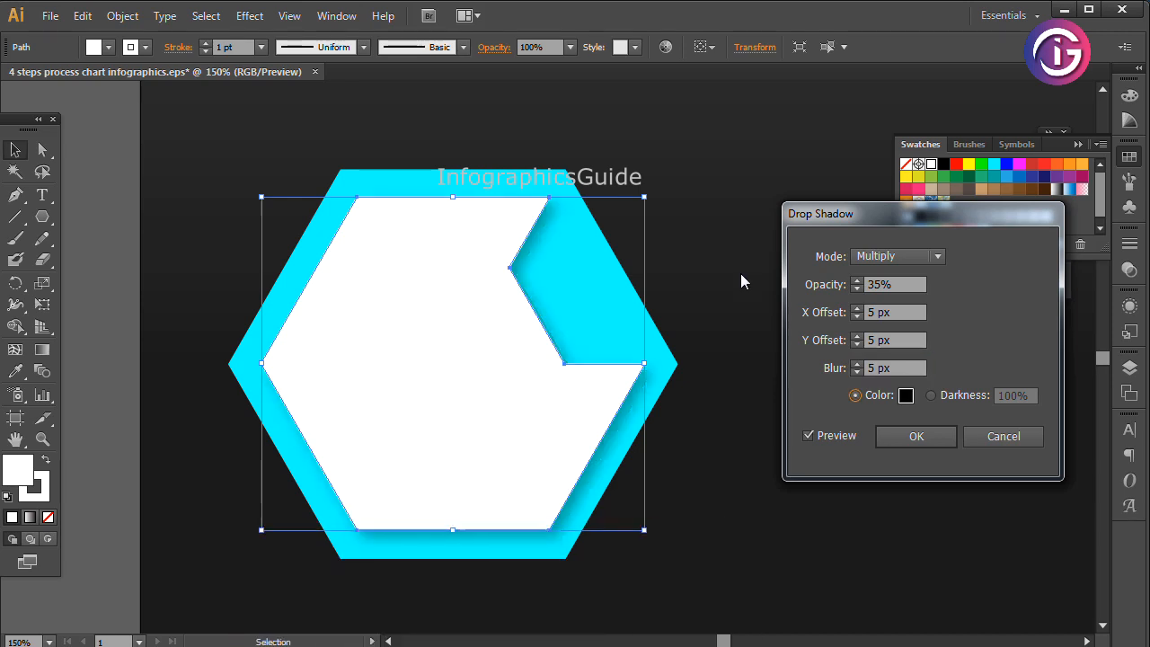
Set the drop shadow's blur to 4 px and its opacity to 45%, and apply the effect
{"action": "key", "text": "shift+Tab"}
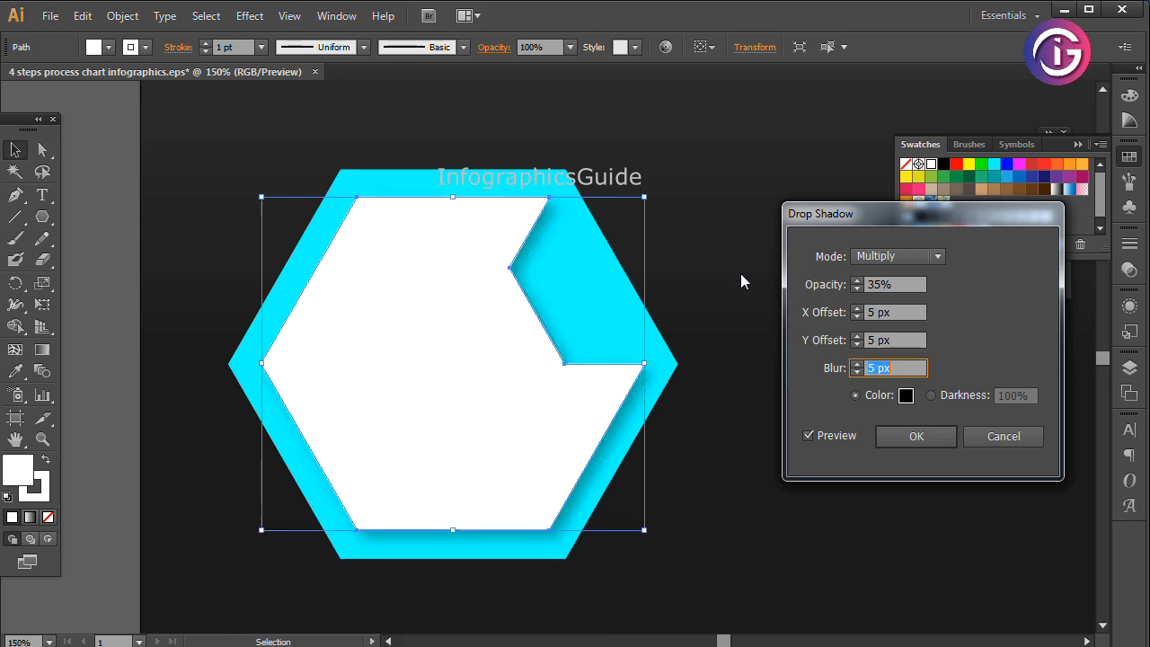
{"action": "type", "text": "4"}
{"action": "key", "text": "Tab"}
{"action": "key", "text": "shift+Tab"}
{"action": "key", "text": "shift+Tab"}
{"action": "key", "text": "shift+Tab"}
{"action": "key", "text": "shift+Tab"}
{"action": "type", "text": "45"}
{"action": "key", "text": "Tab"}
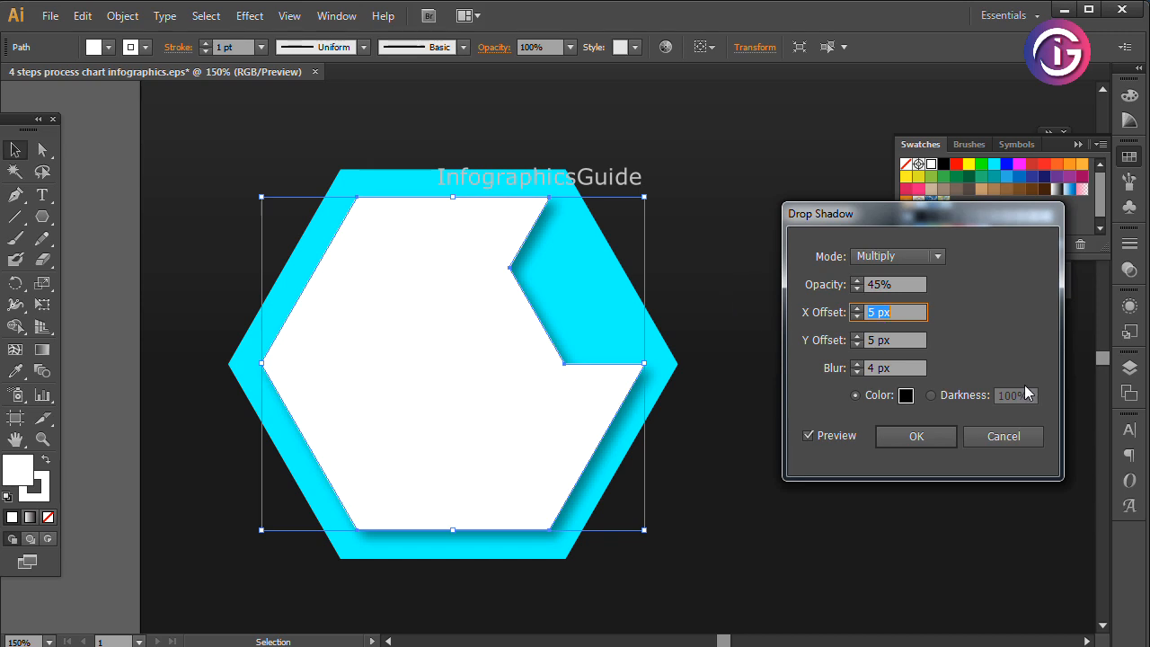
{"action": "left_click", "coordinate": [916, 436]}
{"action": "left_click", "coordinate": [716, 218]}
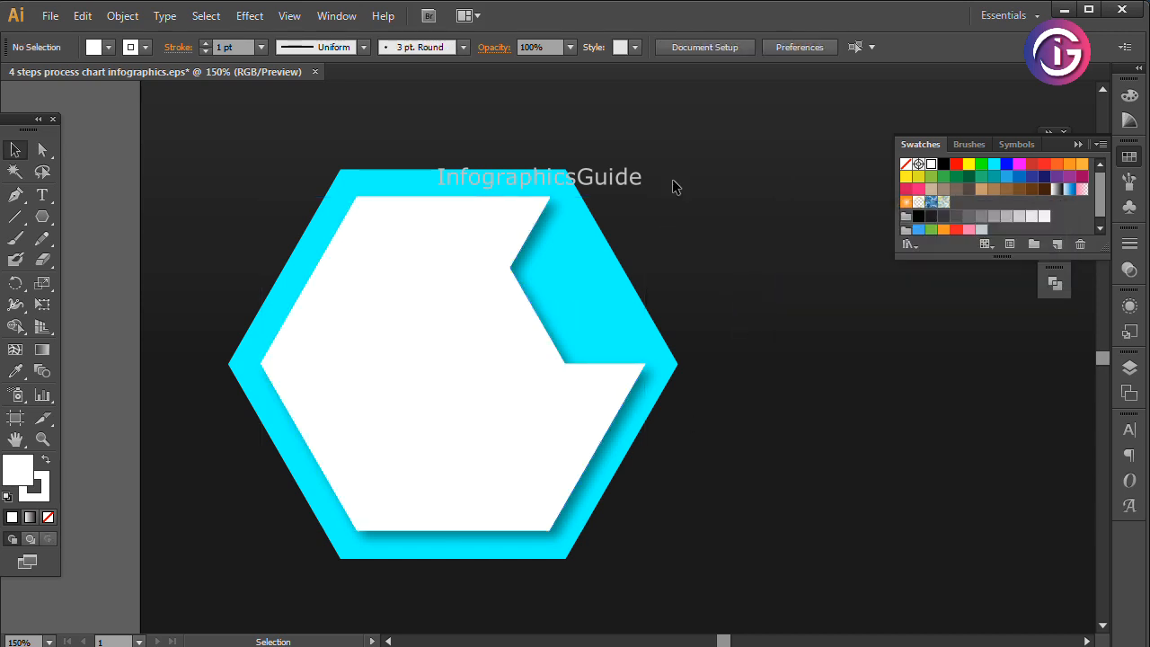
Move the light bulb icon from outside the artboard onto the upper part of the white notched hexagon
{"action": "key", "text": "ctrl+alt+space"}
{"action": "left_click", "coordinate": [707, 214]}
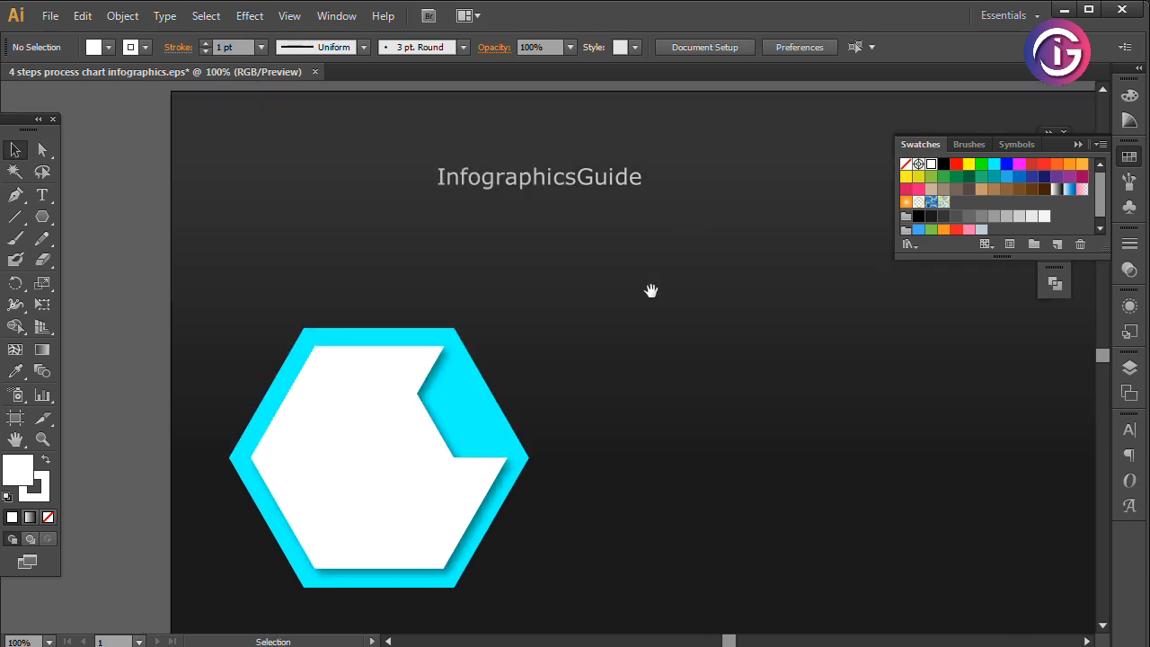
{"action": "left_click_drag", "start_coordinate": [662, 267], "coordinate": [606, 144]}
{"action": "left_click_drag", "start_coordinate": [582, 216], "coordinate": [531, 268]}
{"action": "left_click_drag", "start_coordinate": [514, 164], "coordinate": [78, 577]}
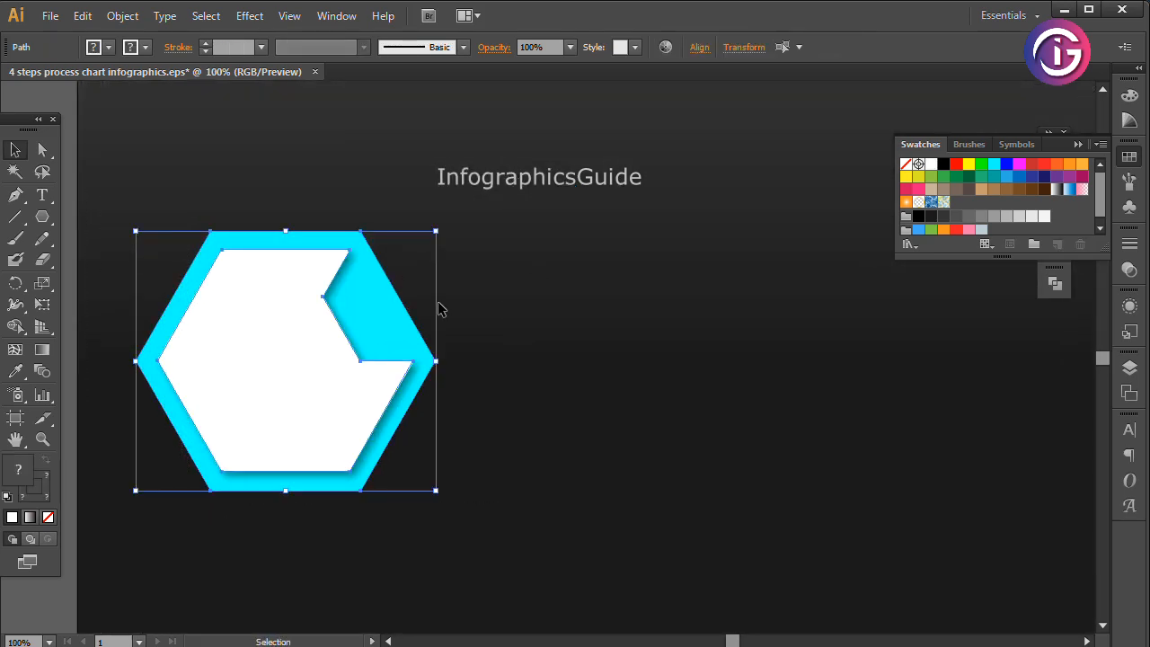
{"action": "left_click_drag", "start_coordinate": [505, 295], "coordinate": [729, 238]}
{"action": "left_click_drag", "start_coordinate": [188, 379], "coordinate": [225, 464]}
{"action": "left_click", "coordinate": [225, 334]}
{"action": "left_click_drag", "start_coordinate": [124, 184], "coordinate": [535, 327]}
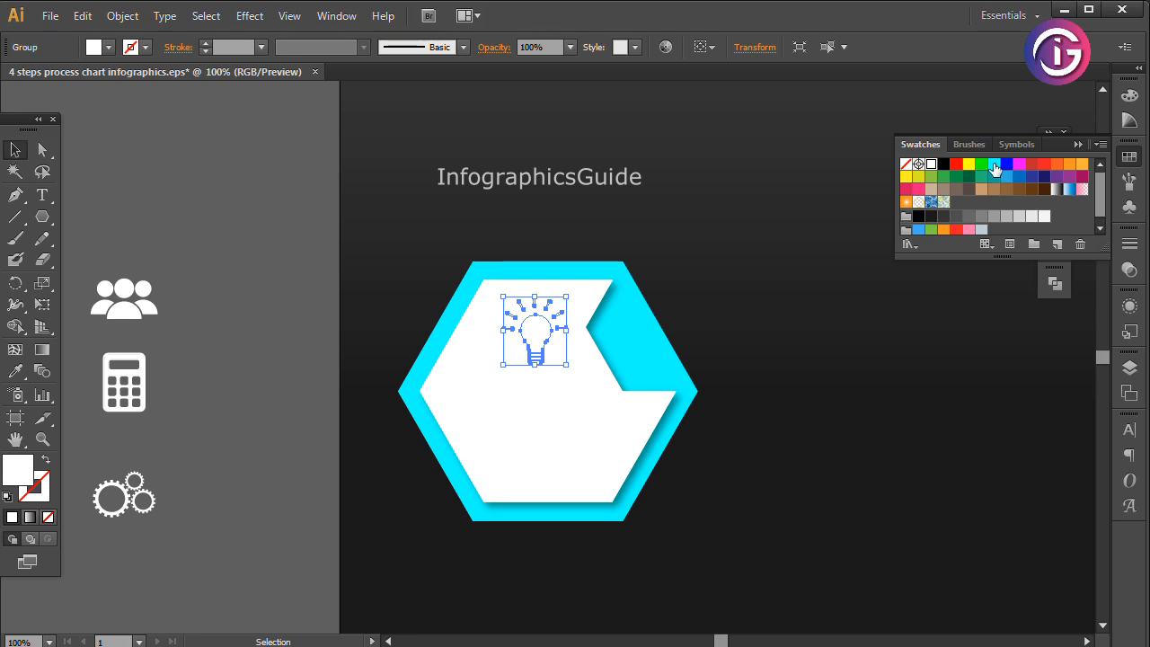
Fill the light bulb icon with cyan and bring it to the front
{"action": "left_click", "coordinate": [994, 163]}
{"action": "left_click", "coordinate": [122, 15]}
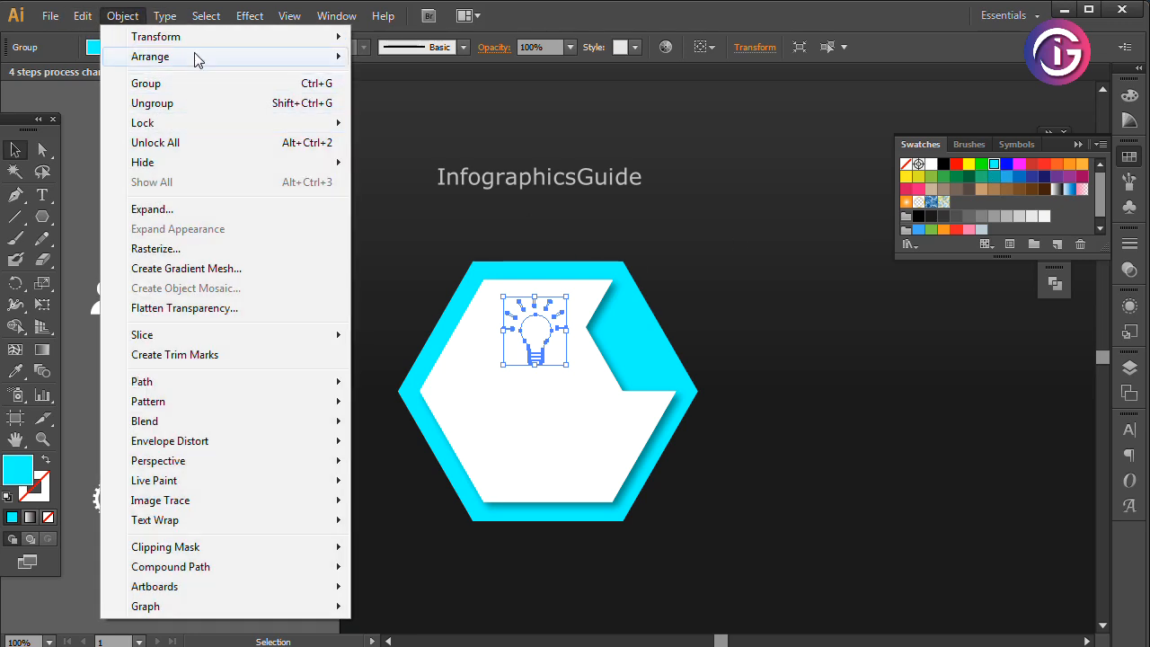
{"action": "mouse_move", "coordinate": [180, 55]}
{"action": "left_click", "coordinate": [418, 55]}
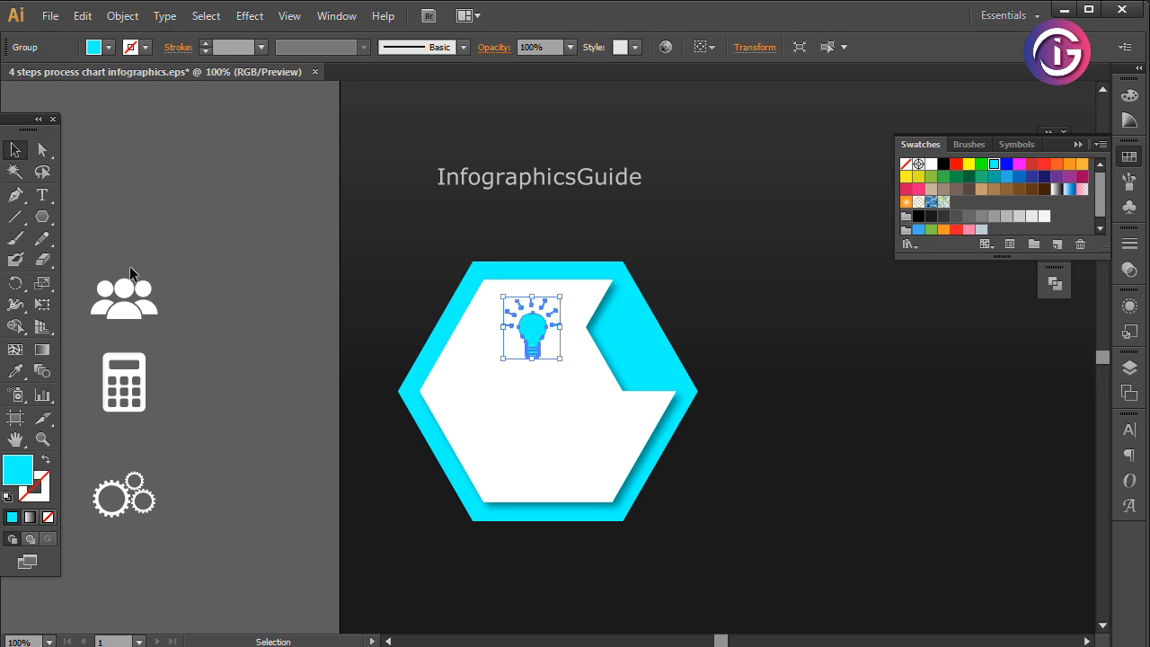
{"action": "left_click", "coordinate": [209, 270]}
Place the Title text block over the lower part of the white hexagon and bring it to the front
{"action": "left_click_drag", "start_coordinate": [204, 358], "coordinate": [440, 325]}
{"action": "left_click_drag", "start_coordinate": [117, 385], "coordinate": [866, 406]}
{"action": "key", "text": "ctrl+shift+c"}
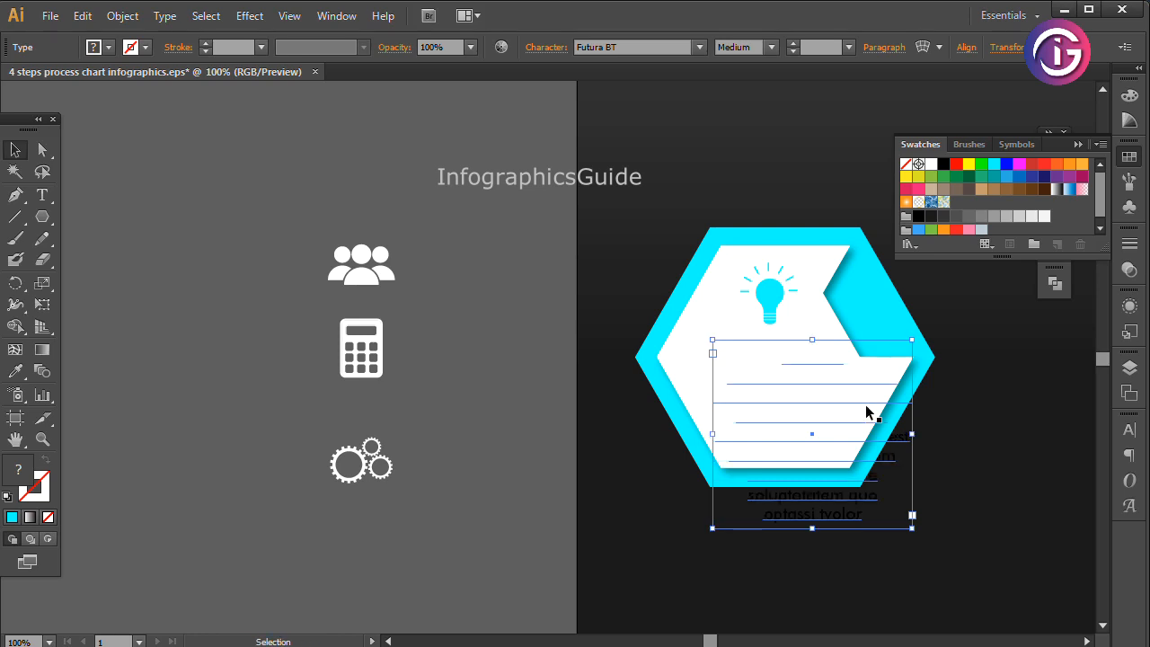
{"action": "left_click", "coordinate": [122, 15]}
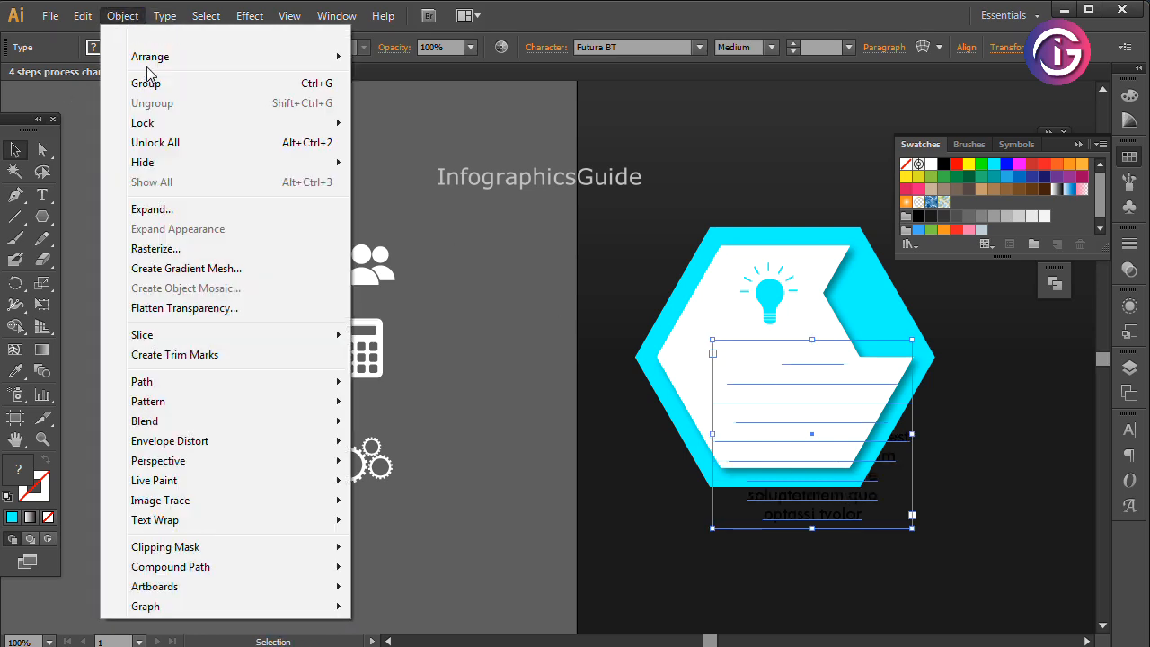
{"action": "mouse_move", "coordinate": [162, 57]}
{"action": "left_click", "coordinate": [395, 51]}
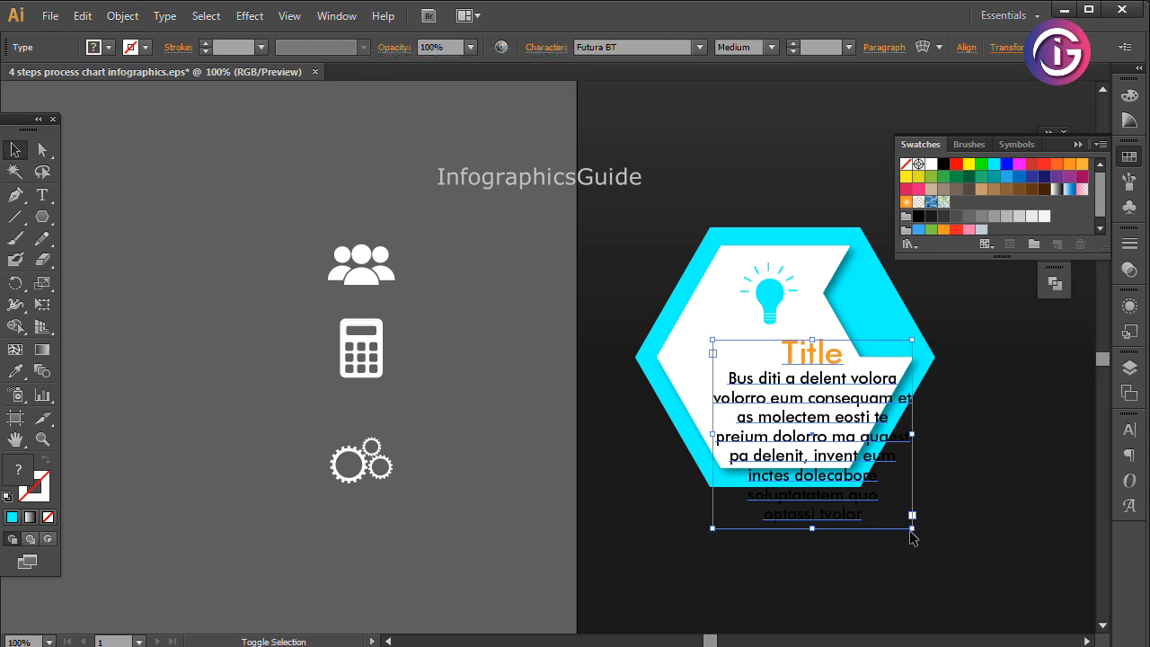
Shrink the text frame in width and height to roughly fit the lower part of the white hexagon
{"action": "left_click_drag", "start_coordinate": [911, 529], "coordinate": [854, 470]}
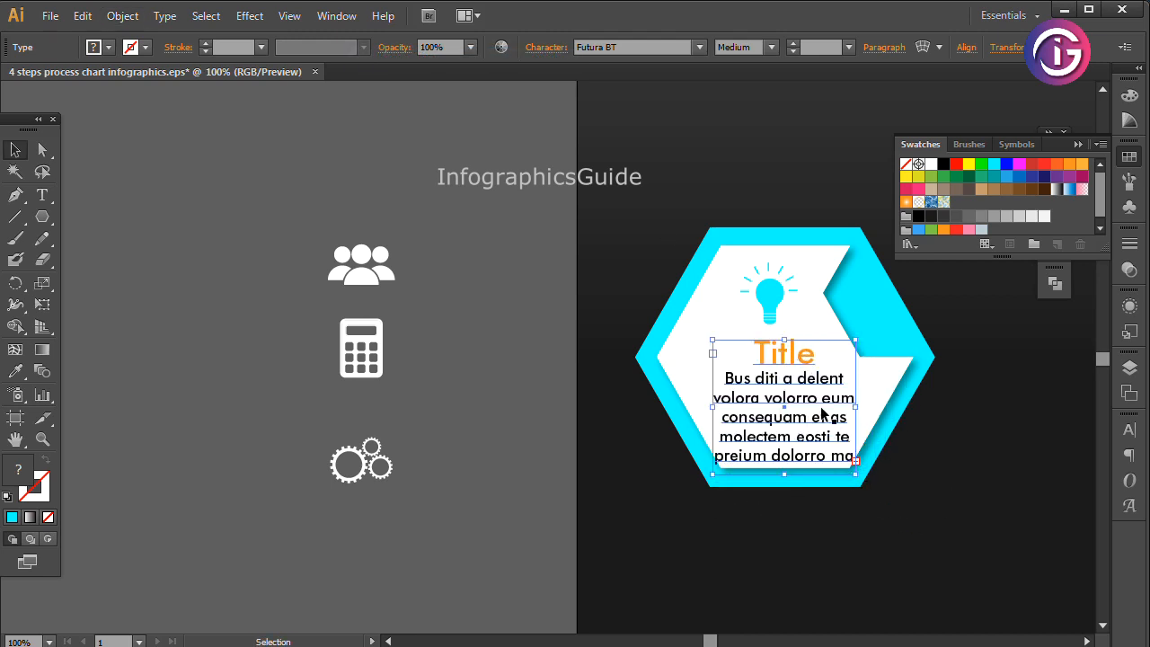
{"action": "left_click", "coordinate": [837, 438]}
{"action": "left_click", "coordinate": [461, 420]}
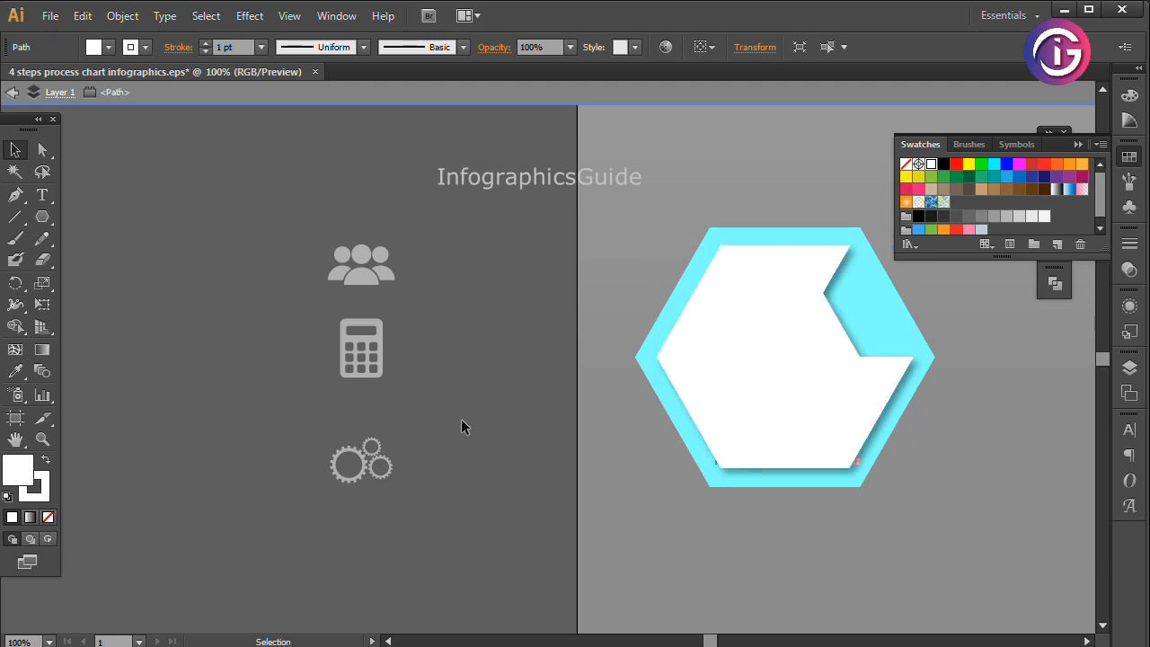
Change the word "Title" in the text block to black
{"action": "left_click", "coordinate": [807, 351]}
{"action": "double_click", "coordinate": [797, 354]}
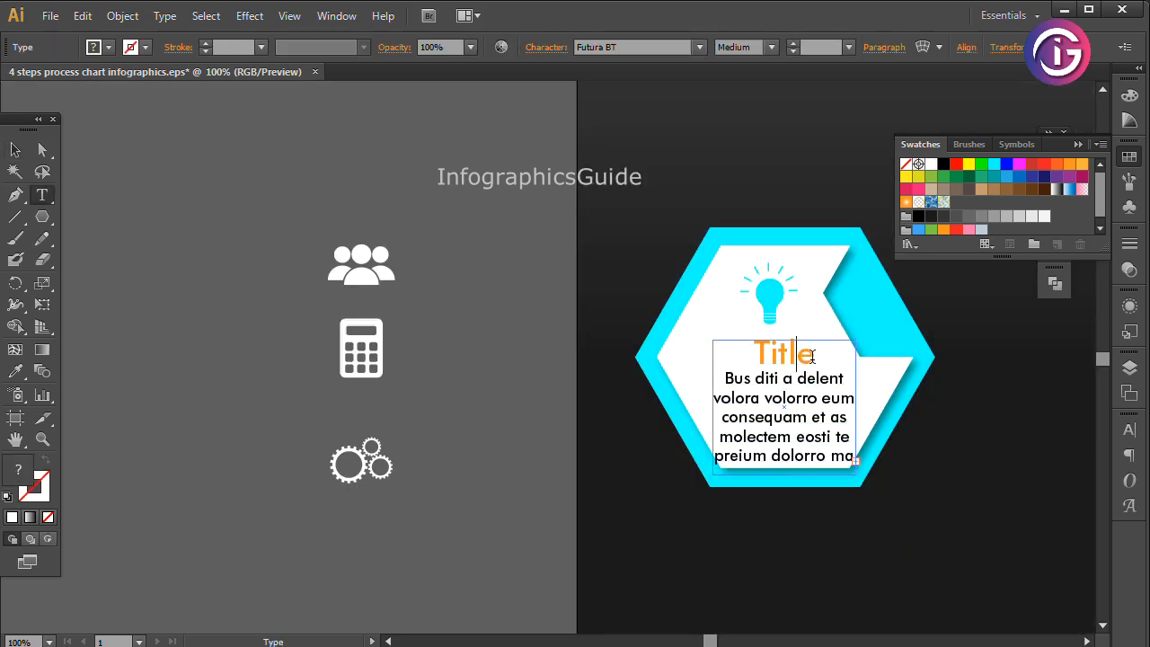
{"action": "left_click_drag", "start_coordinate": [823, 355], "coordinate": [888, 280]}
{"action": "left_click", "coordinate": [943, 165]}
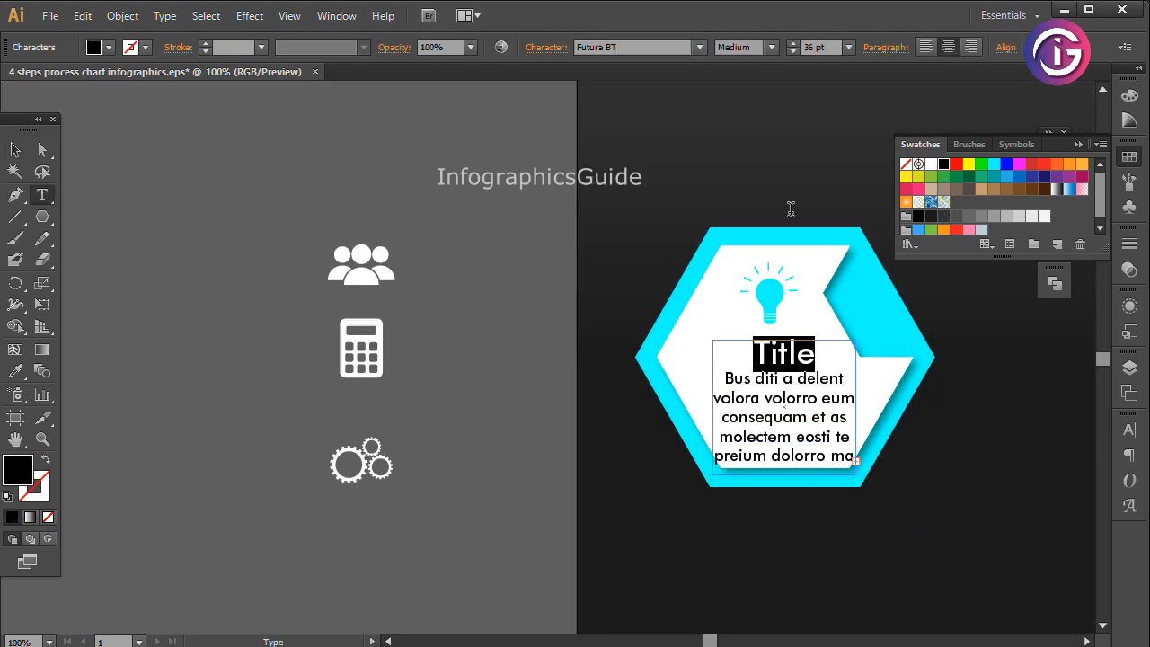
Try shrinking all of the title and body text in one large increment
{"action": "key", "text": "ctrl+a"}
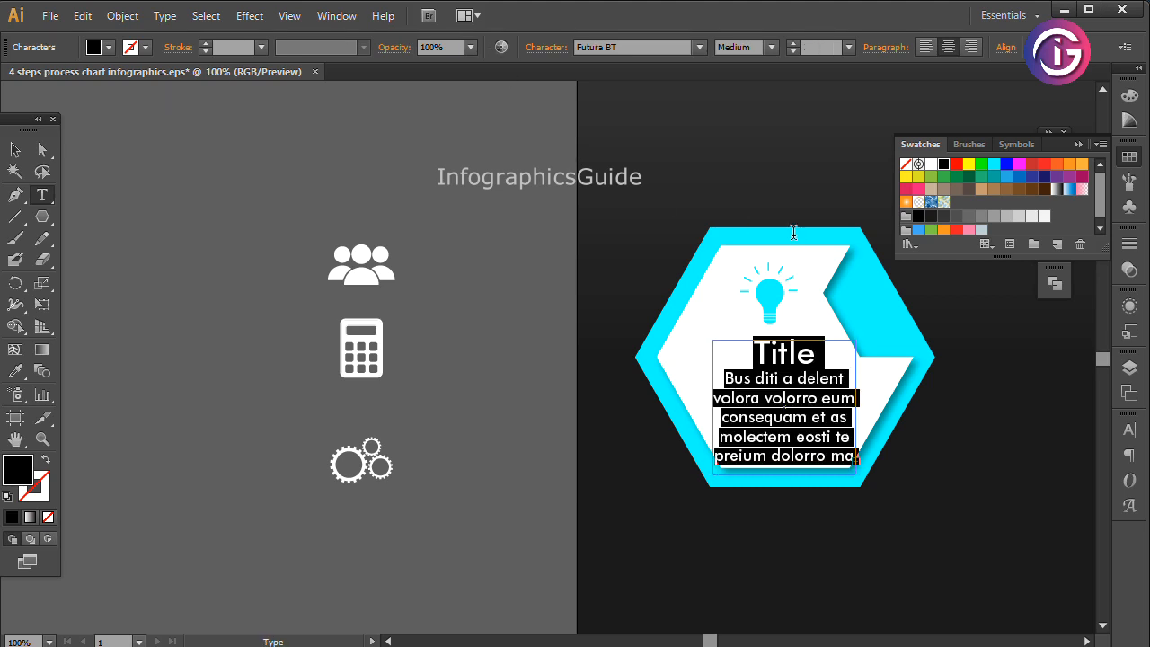
{"action": "key", "text": "ctrl+alt+shift+comma"}
{"action": "left_click", "coordinate": [792, 234], "text": "ctrl"}
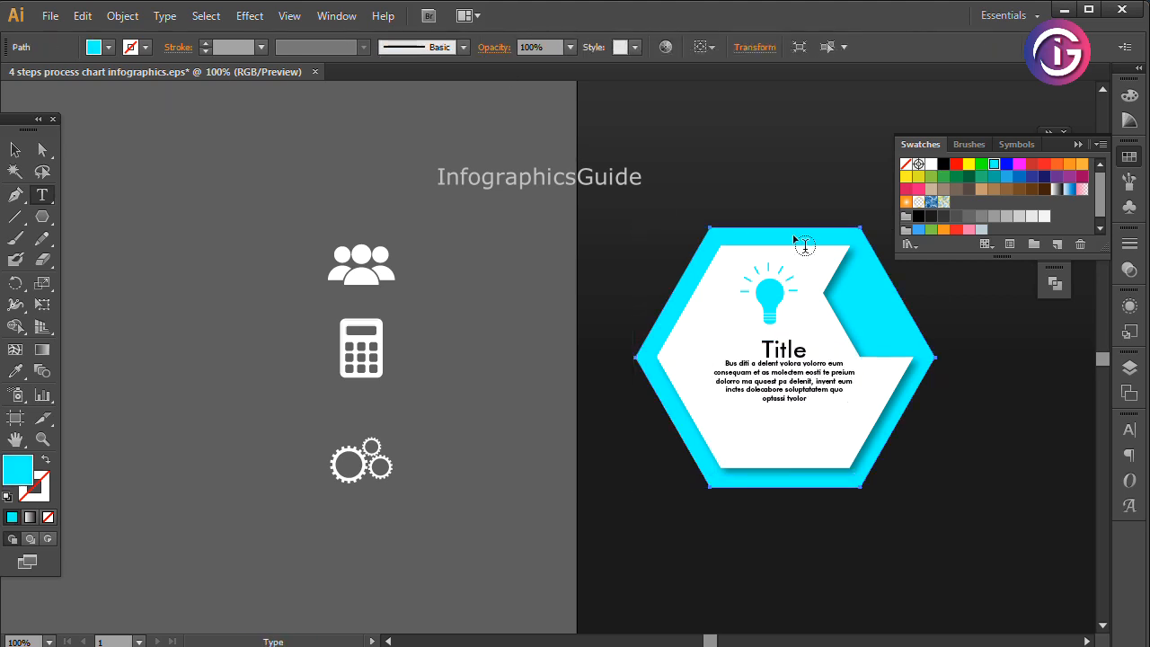
{"action": "key", "text": "ctrl+z"}
Reduce all of the title and body text together until the body text is 12 pt
{"action": "triple_click", "coordinate": [794, 382]}
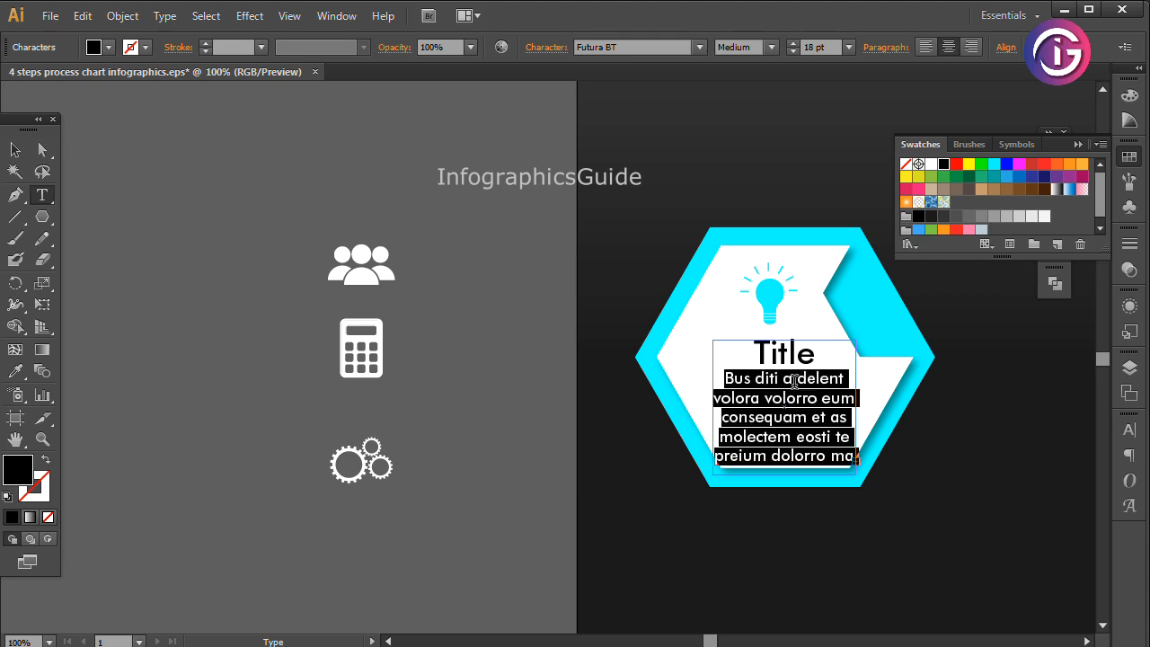
{"action": "key", "text": "ctrl+a"}
{"action": "key", "text": "ctrl+shift+comma"}
{"action": "key", "text": "ctrl+shift+comma"}
{"action": "key", "text": "ctrl+shift+comma"}
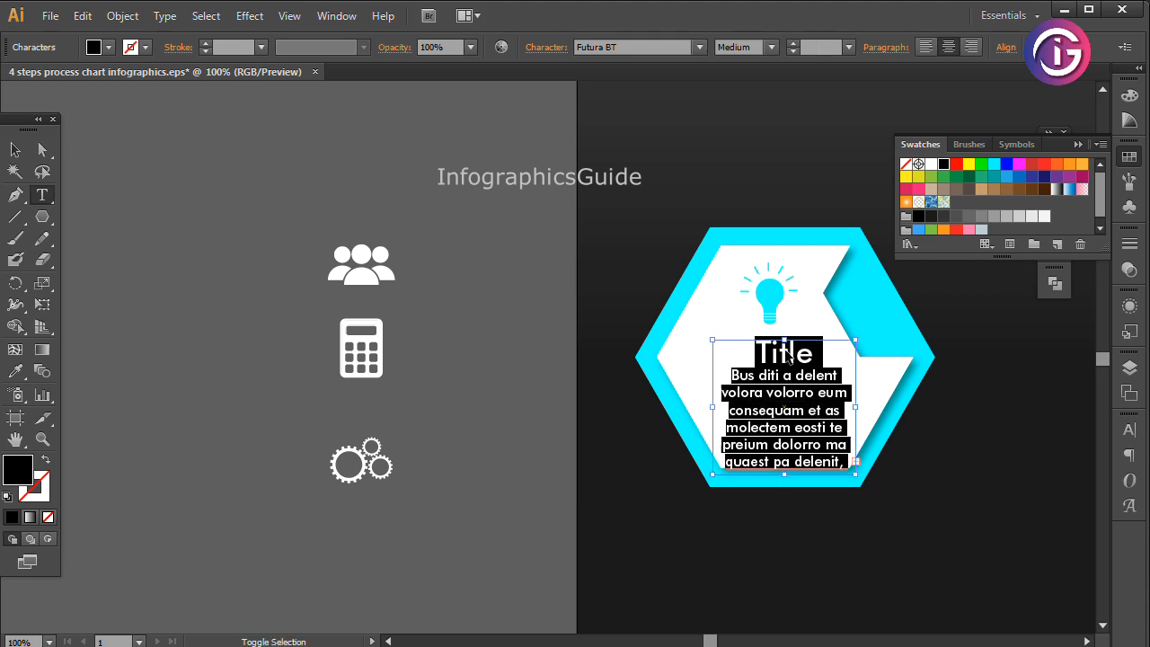
{"action": "key", "text": "ctrl+shift+comma"}
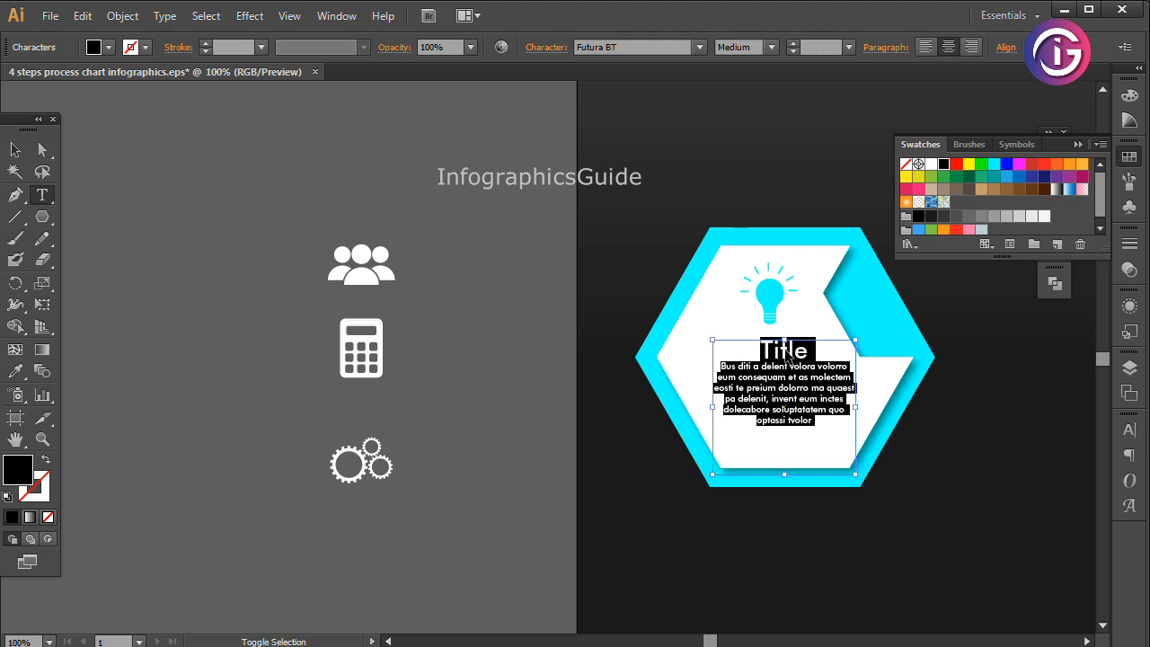
{"action": "key", "text": "ctrl+shift+period"}
{"action": "key", "text": "ctrl+shift+comma"}
{"action": "key", "text": "ctrl+shift+period"}
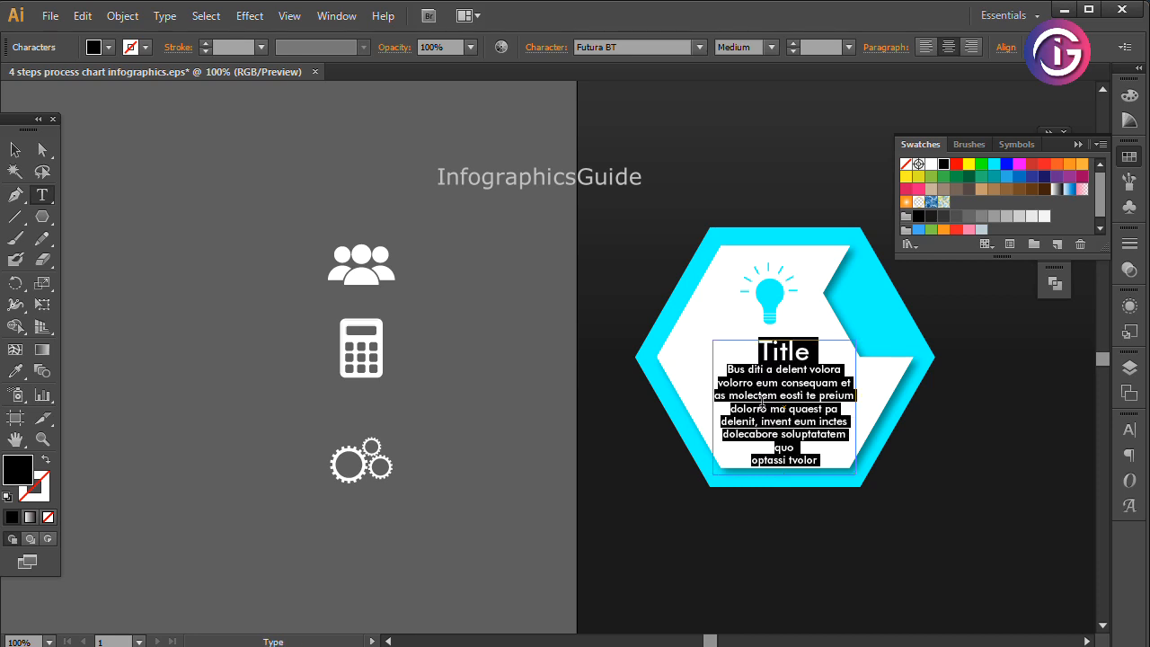
Delete the words "quo optassi tvolor" from the end of the body text and finish editing the text
{"action": "left_click_drag", "start_coordinate": [773, 446], "coordinate": [908, 481]}
{"action": "key", "text": "BackSpace"}
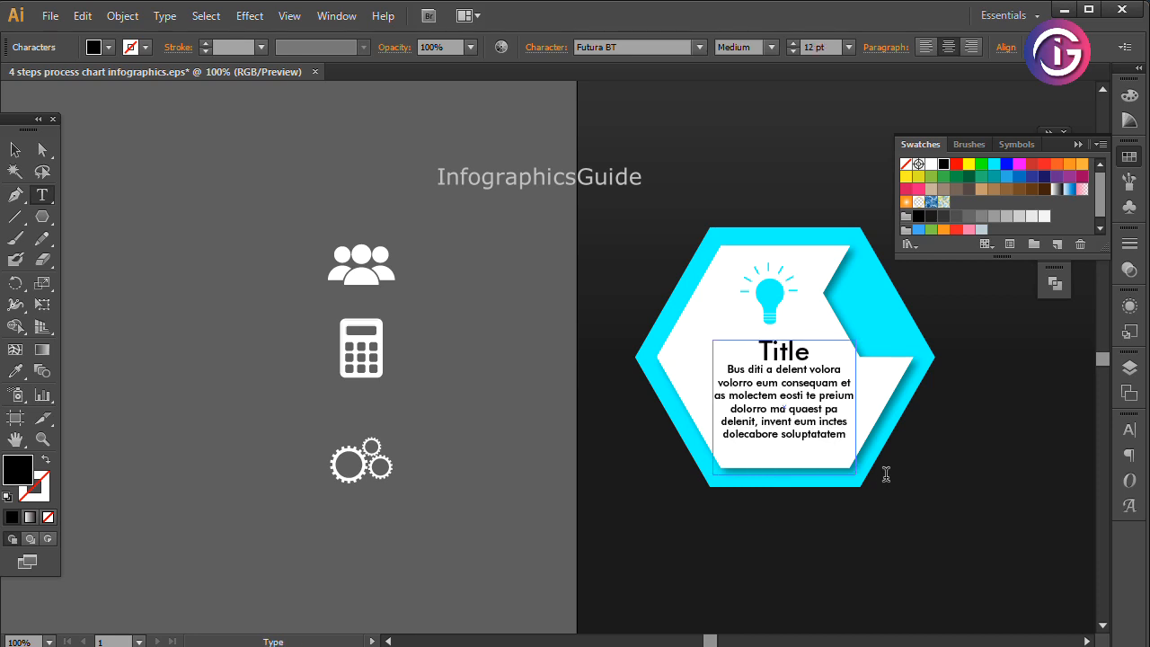
{"action": "key", "text": "Escape"}
Align the light bulb icon and text block on their horizontal centers and nudge both right and slightly down within the hexagon
{"action": "left_click", "coordinate": [770, 292], "text": "shift"}
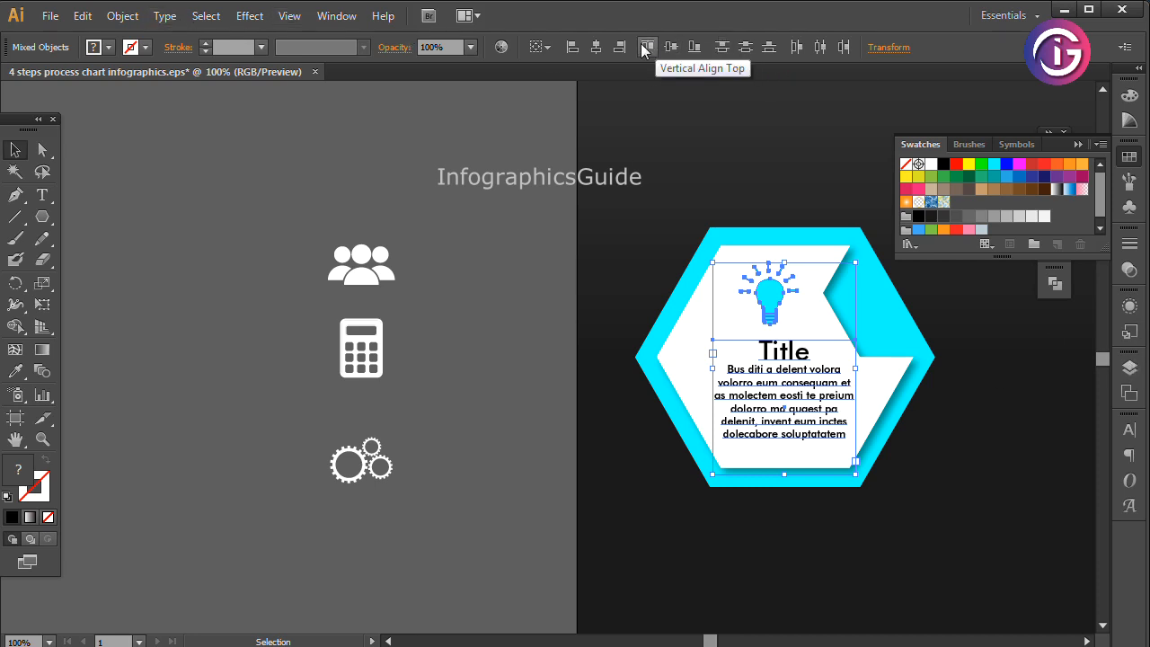
{"action": "left_click", "coordinate": [596, 47]}
{"action": "key", "text": "Right"}
{"action": "key", "text": "Right"}
{"action": "key", "text": "Right"}
{"action": "key", "text": "Right"}
{"action": "key", "text": "Right"}
{"action": "key", "text": "Right"}
{"action": "key", "text": "Right"}
{"action": "key", "text": "Right"}
{"action": "key", "text": "Right"}
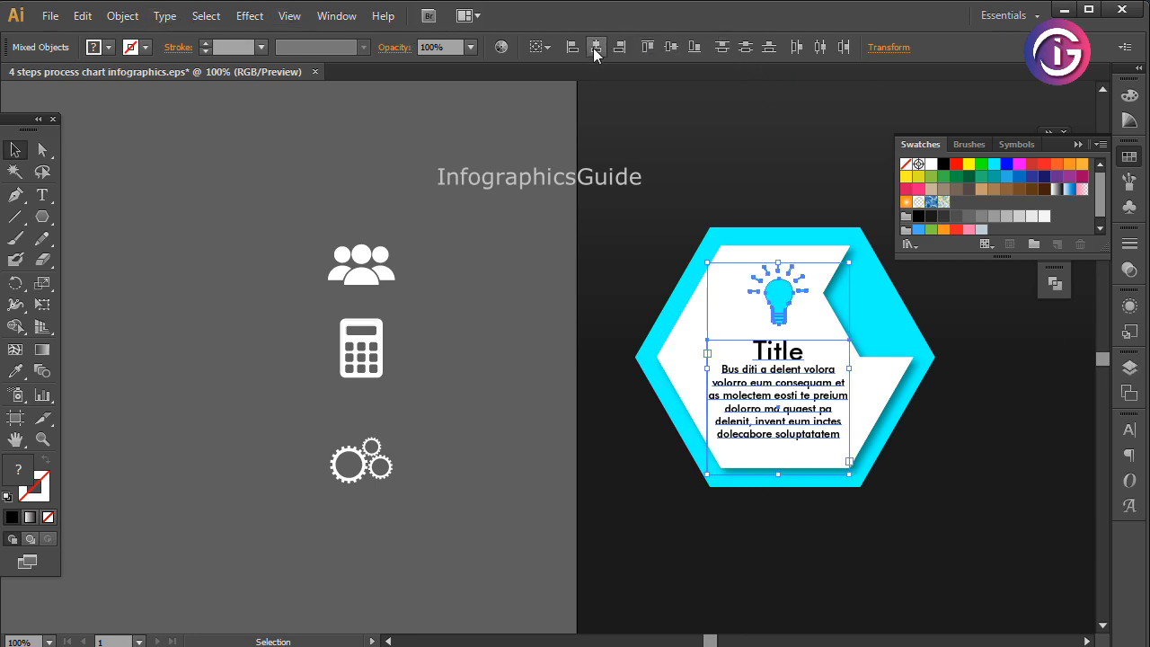
{"action": "key", "text": "Right"}
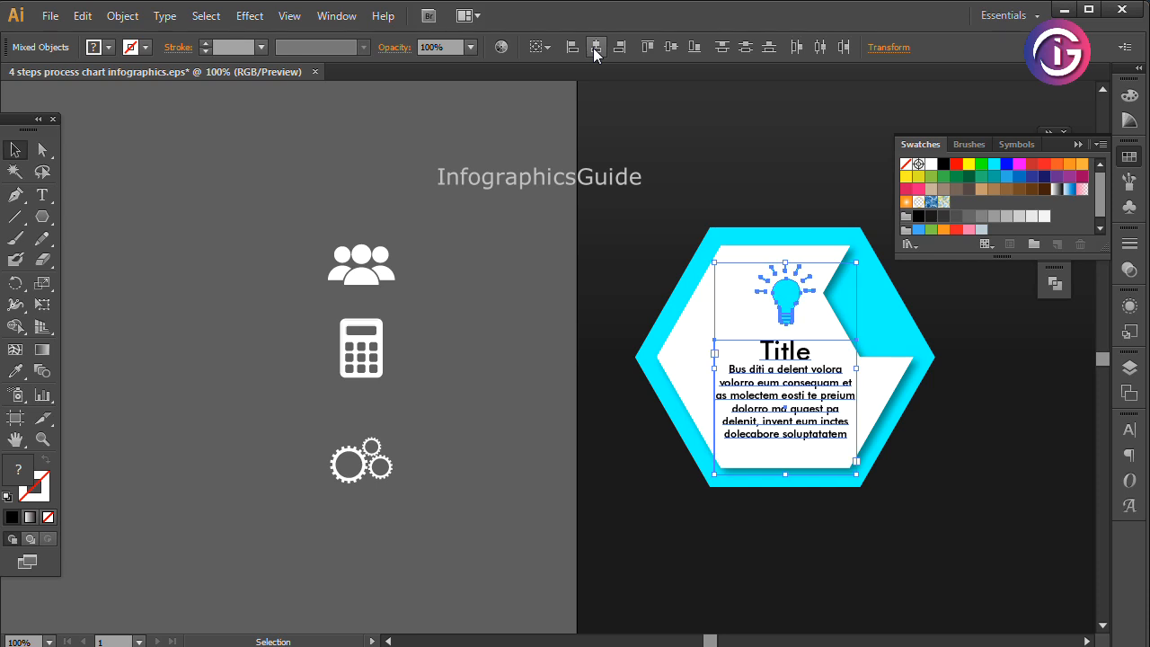
{"action": "key", "text": "Down"}
{"action": "key", "text": "Down"}
{"action": "key", "text": "Down"}
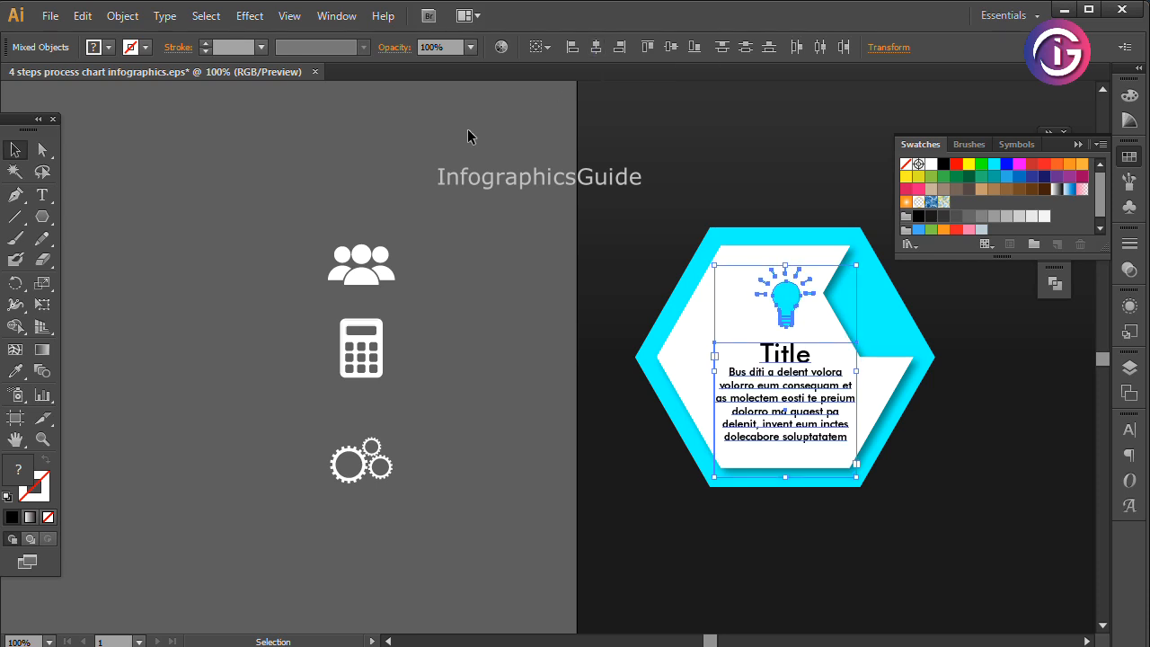
{"action": "left_click", "coordinate": [620, 355]}
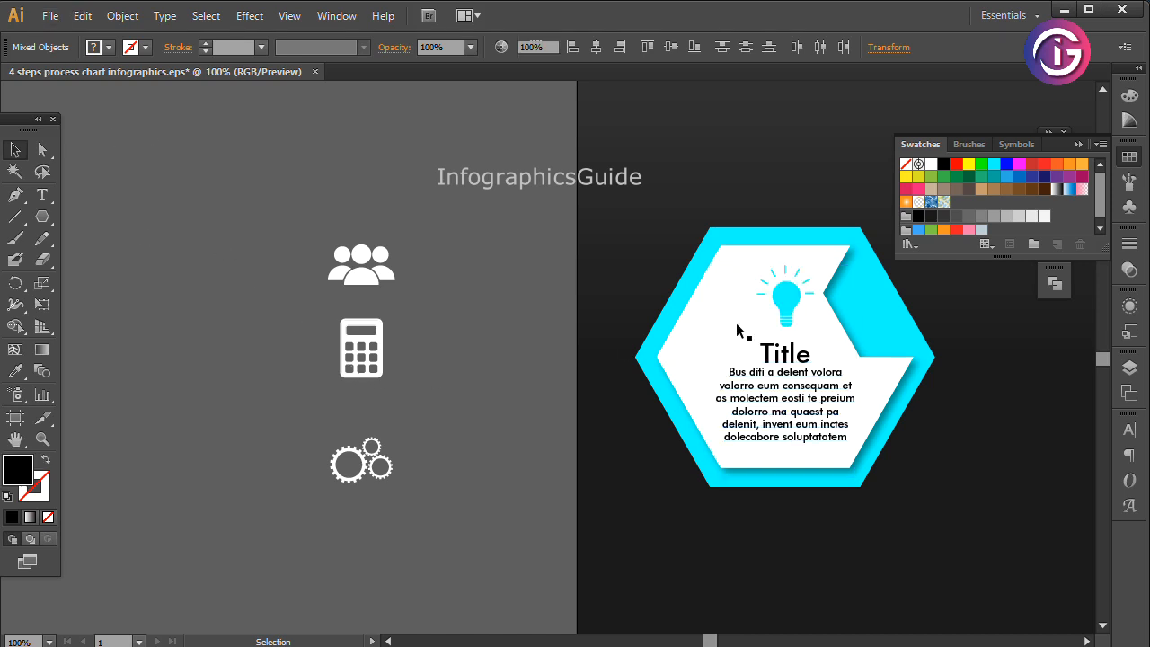
Nudge the light bulb icon slightly left, away from the hexagon's notch
{"action": "left_click", "coordinate": [785, 310]}
{"action": "key", "text": "Left"}
{"action": "key", "text": "Left"}
{"action": "key", "text": "Left"}
{"action": "key", "text": "Left"}
{"action": "key", "text": "Left"}
{"action": "key", "text": "Left"}
{"action": "key", "text": "Left"}
{"action": "key", "text": "Left"}
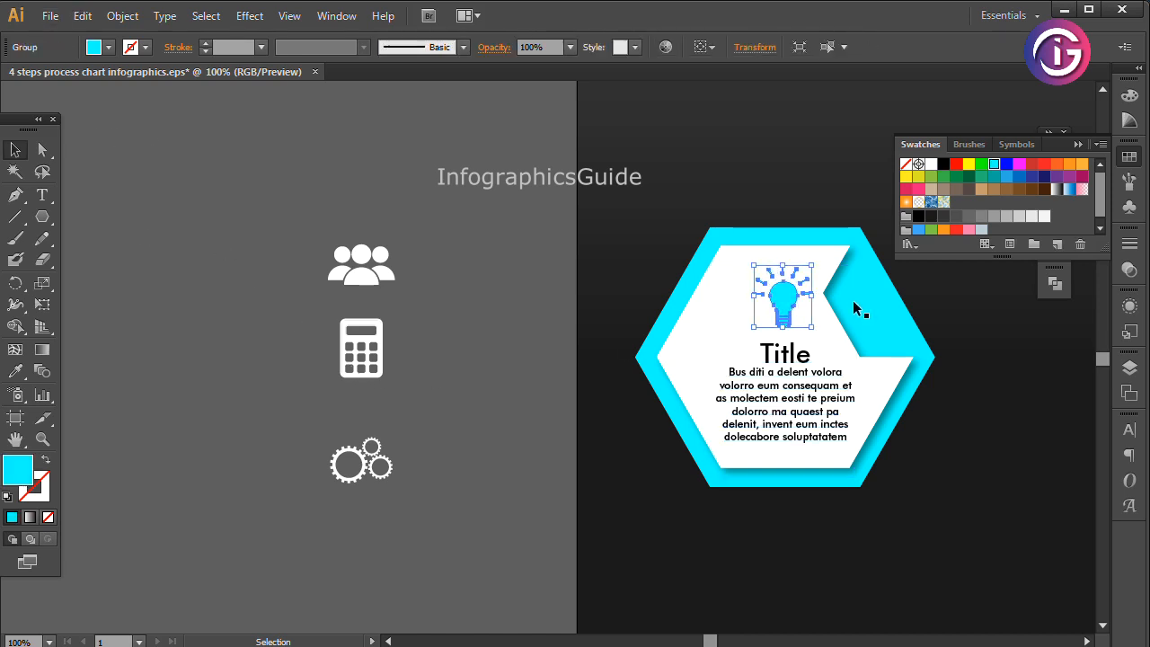
{"action": "left_click", "coordinate": [532, 232]}
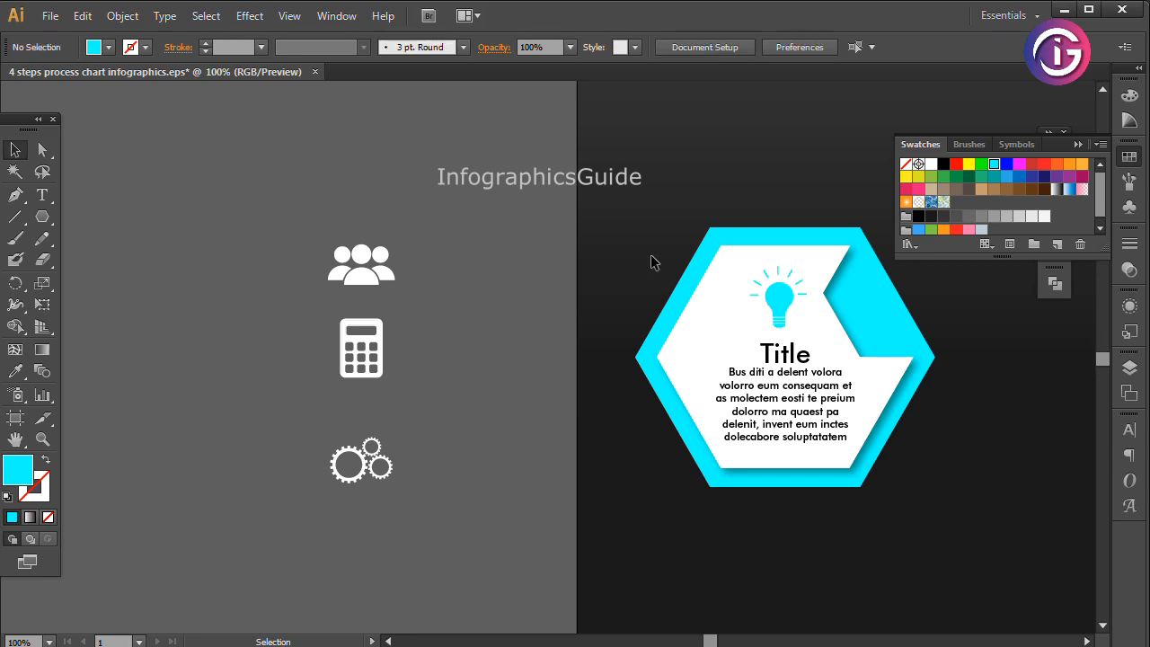
Group both hexagons, the light bulb icon and the text block into one element
{"action": "left_click", "coordinate": [727, 199], "text": "ctrl+alt"}
{"action": "mouse_move", "coordinate": [744, 278]}
{"action": "left_mouse_down"}
{"action": "mouse_move", "coordinate": [691, 218]}
{"action": "mouse_move", "coordinate": [365, 588]}
{"action": "left_mouse_up"}
{"action": "left_click", "coordinate": [122, 15]}
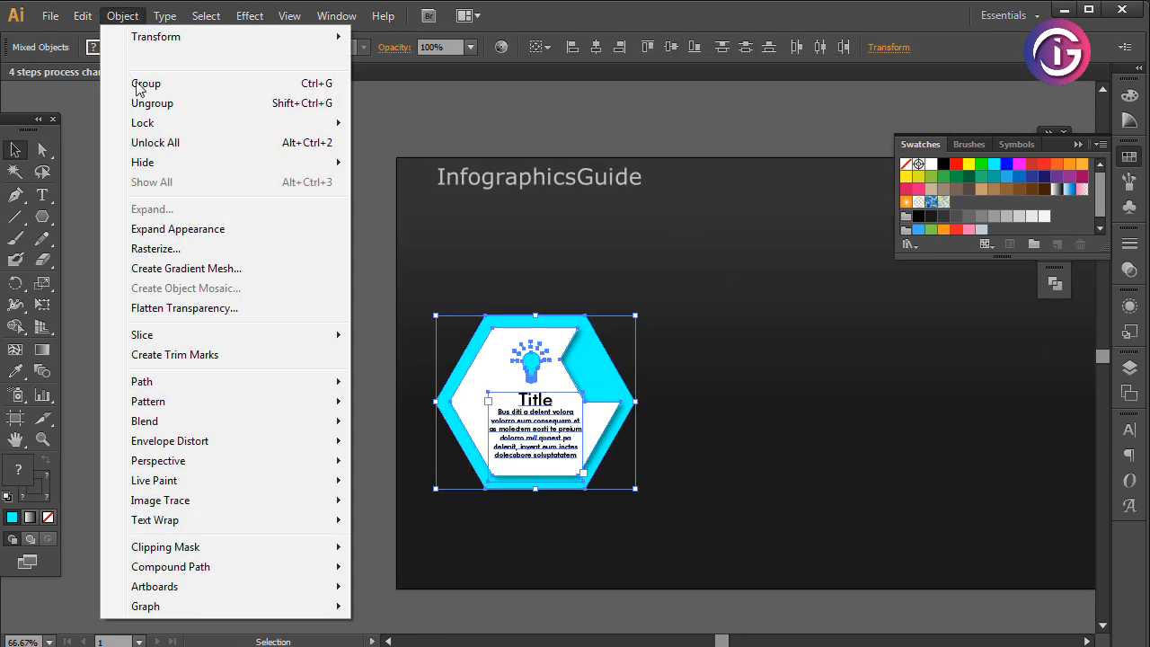
{"action": "left_click", "coordinate": [155, 87]}
{"action": "left_click", "coordinate": [540, 236]}
Duplicate the hexagon group three times, placing copies to its upper right, lower right and far right in a honeycomb layout
{"action": "left_click_drag", "start_coordinate": [513, 432], "coordinate": [684, 349]}
{"action": "left_click", "coordinate": [540, 401]}
{"action": "left_click_drag", "start_coordinate": [540, 402], "coordinate": [709, 491]}
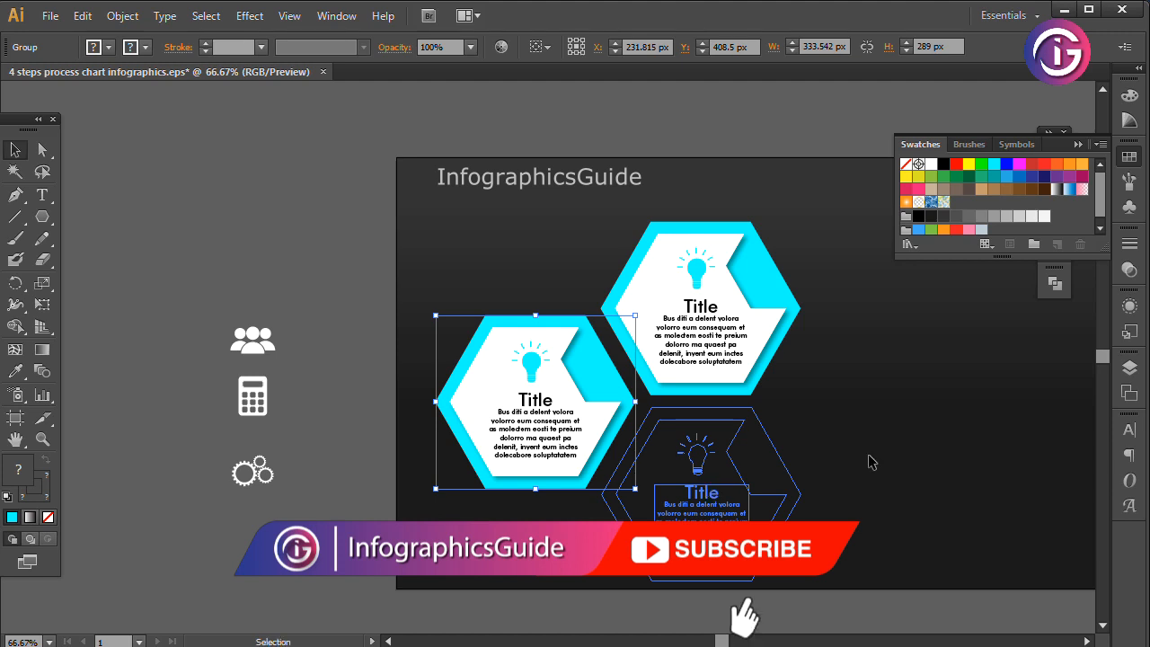
{"action": "left_click", "coordinate": [870, 462]}
{"action": "left_click_drag", "start_coordinate": [532, 433], "coordinate": [861, 430]}
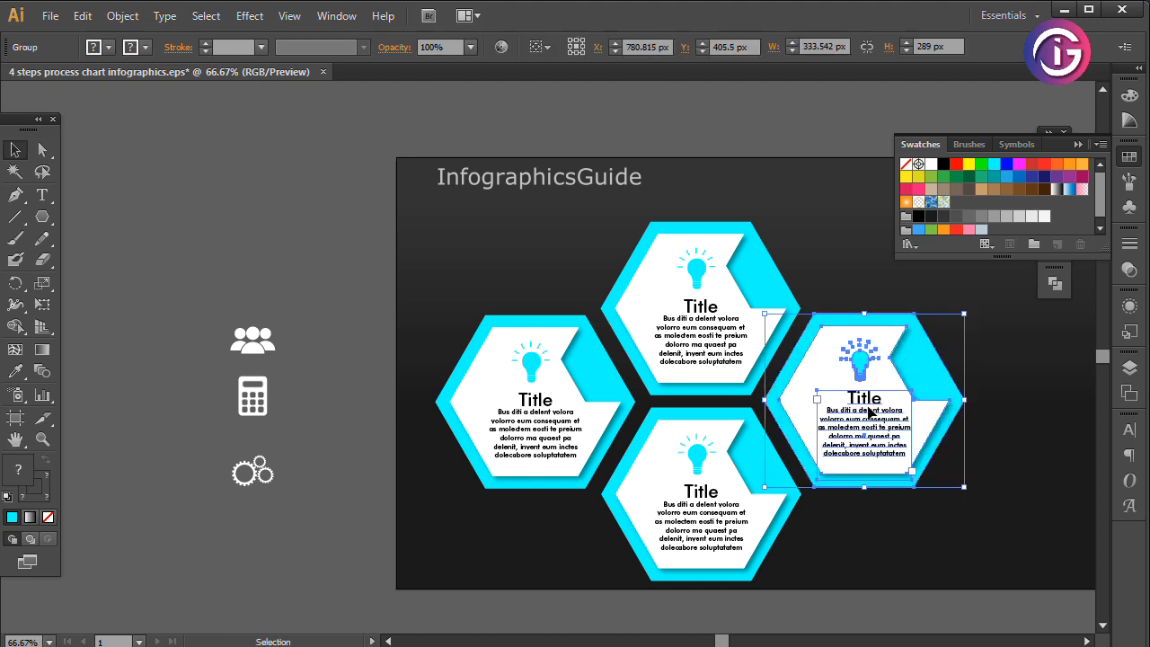
Nudge the upper hexagon group slightly left, then align it with the lower hexagon group on their horizontal centers
{"action": "left_click", "coordinate": [693, 330]}
{"action": "key", "text": "Left"}
{"action": "key", "text": "Left"}
{"action": "key", "text": "Left"}
{"action": "key", "text": "Left"}
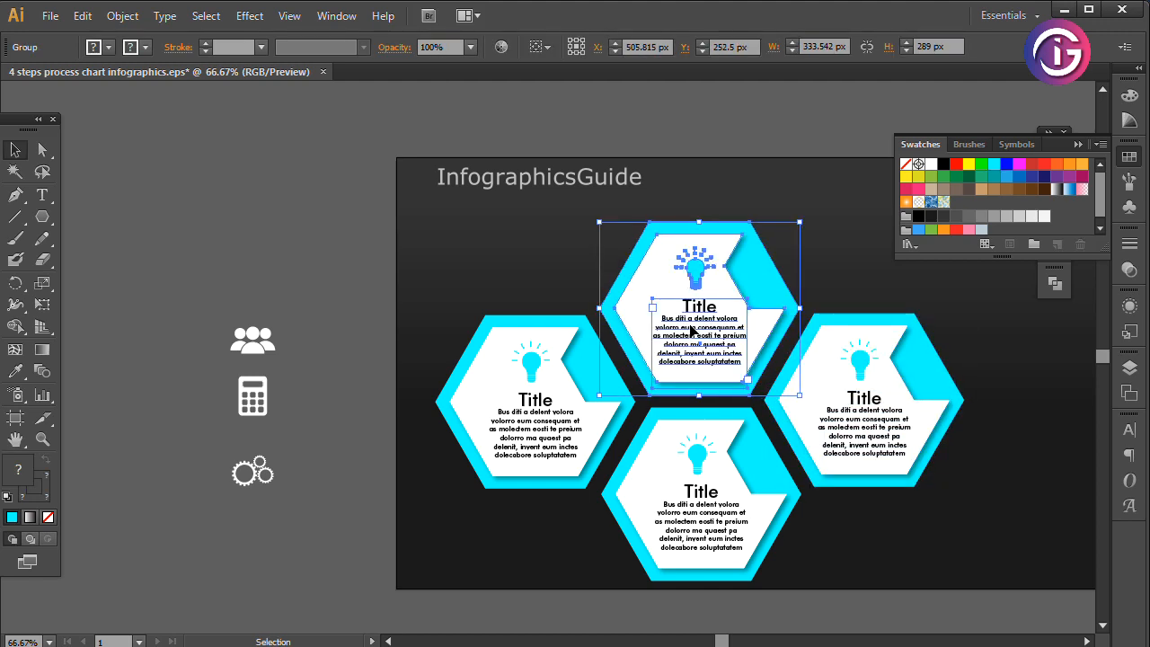
{"action": "left_click", "coordinate": [687, 183]}
{"action": "left_click_drag", "start_coordinate": [694, 210], "coordinate": [726, 485]}
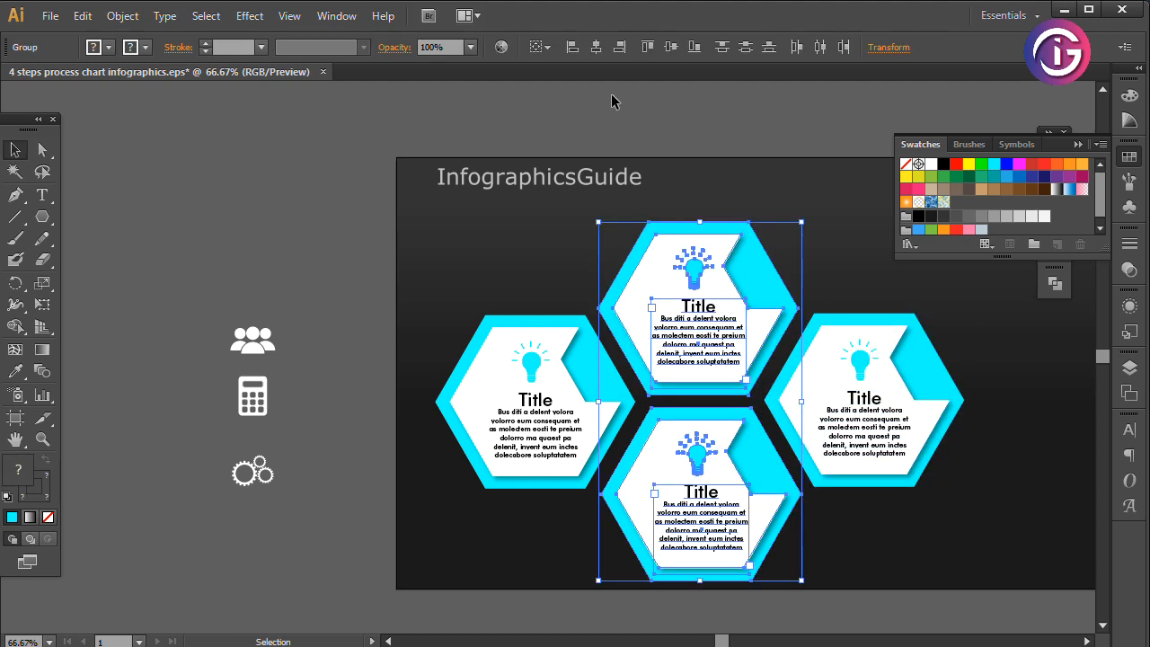
{"action": "left_click", "coordinate": [596, 47]}
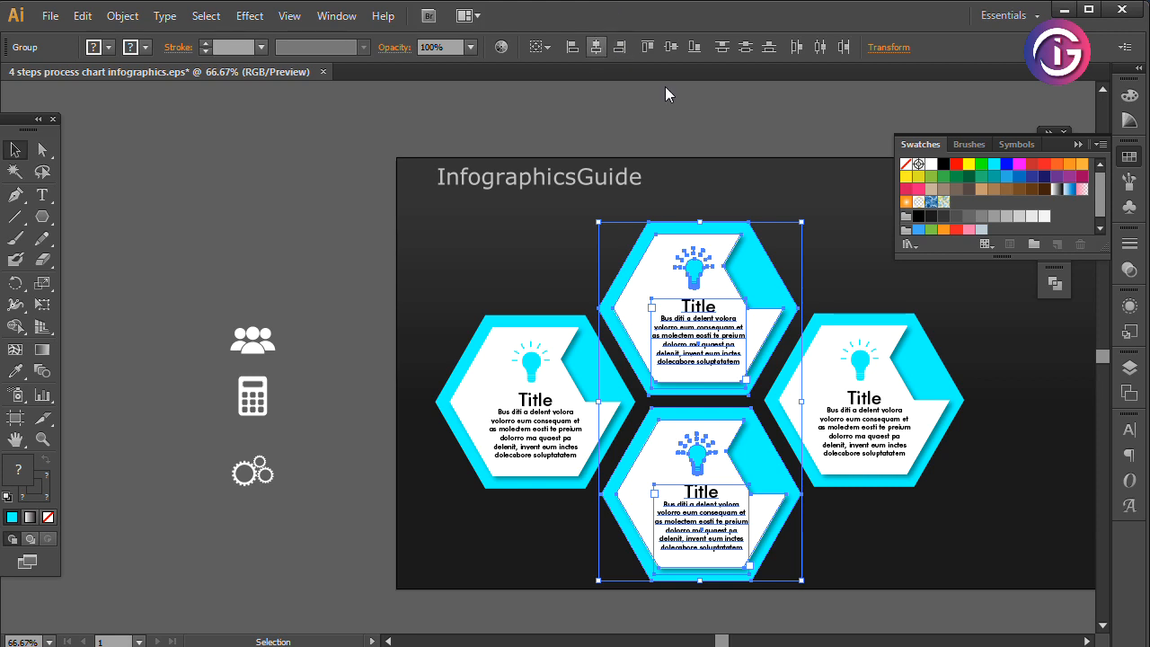
Align the far-left and far-right hexagon groups on their top edges
{"action": "left_click", "coordinate": [857, 280]}
{"action": "left_click", "coordinate": [871, 406]}
{"action": "left_click", "coordinate": [535, 400], "text": "shift"}
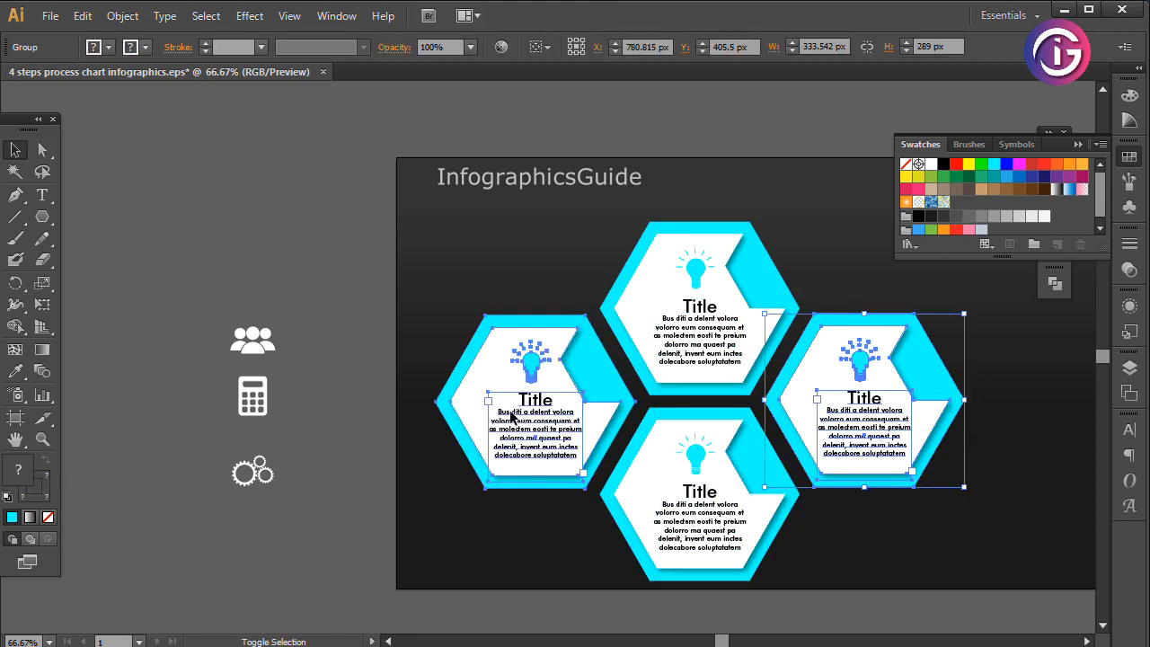
{"action": "left_click", "coordinate": [647, 47]}
Move all four hexagon groups together to the middle of the artboard, fine-tuning their horizontal position with small nudges
{"action": "left_click", "coordinate": [834, 236]}
{"action": "left_click_drag", "start_coordinate": [831, 226], "coordinate": [568, 582]}
{"action": "left_click_drag", "start_coordinate": [697, 349], "coordinate": [738, 322]}
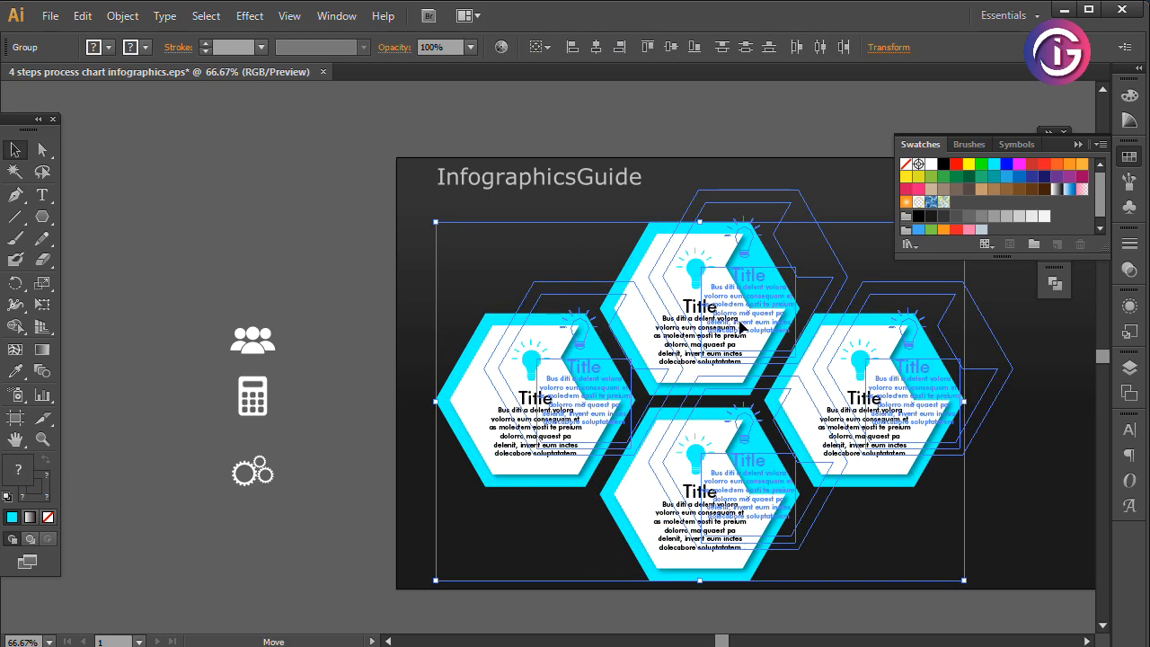
{"action": "key", "text": "space"}
{"action": "left_click_drag", "start_coordinate": [790, 361], "coordinate": [632, 379]}
{"action": "left_click_drag", "start_coordinate": [576, 353], "coordinate": [602, 349]}
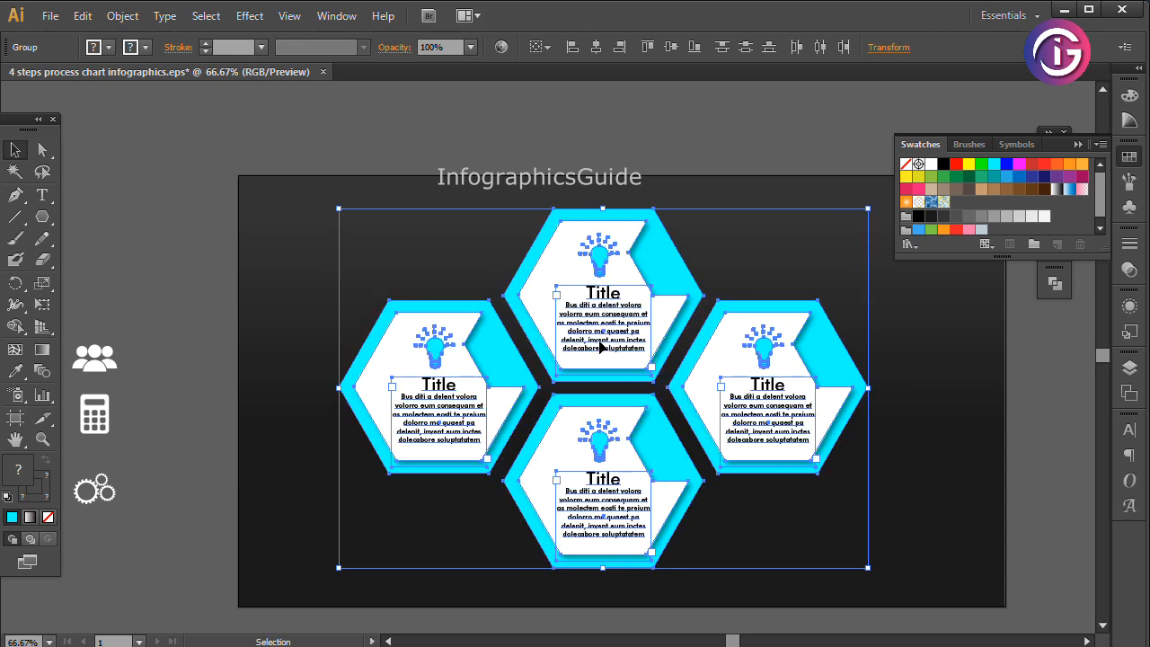
{"action": "key", "text": "Left"}
{"action": "key", "text": "Left"}
{"action": "key", "text": "Right"}
{"action": "key", "text": "Right"}
{"action": "key", "text": "Right"}
{"action": "key", "text": "Right"}
{"action": "key", "text": "Right"}
{"action": "key", "text": "Right"}
{"action": "key", "text": "Right"}
{"action": "key", "text": "Right"}
{"action": "key", "text": "Right"}
{"action": "key", "text": "Right"}
{"action": "key", "text": "Right"}
{"action": "key", "text": "Right"}
{"action": "key", "text": "Right"}
{"action": "key", "text": "Right"}
{"action": "key", "text": "Right"}
{"action": "key", "text": "Right"}
{"action": "key", "text": "Right"}
{"action": "key", "text": "Right"}
{"action": "key", "text": "Right"}
{"action": "key", "text": "Right"}
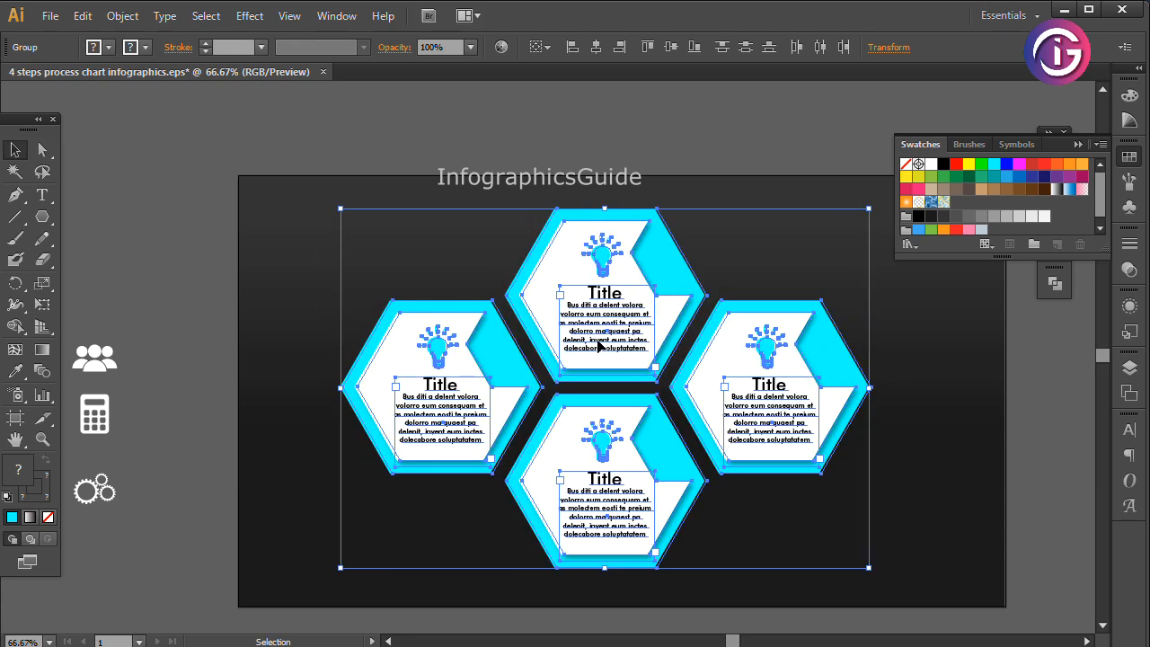
{"action": "left_click", "coordinate": [153, 155]}
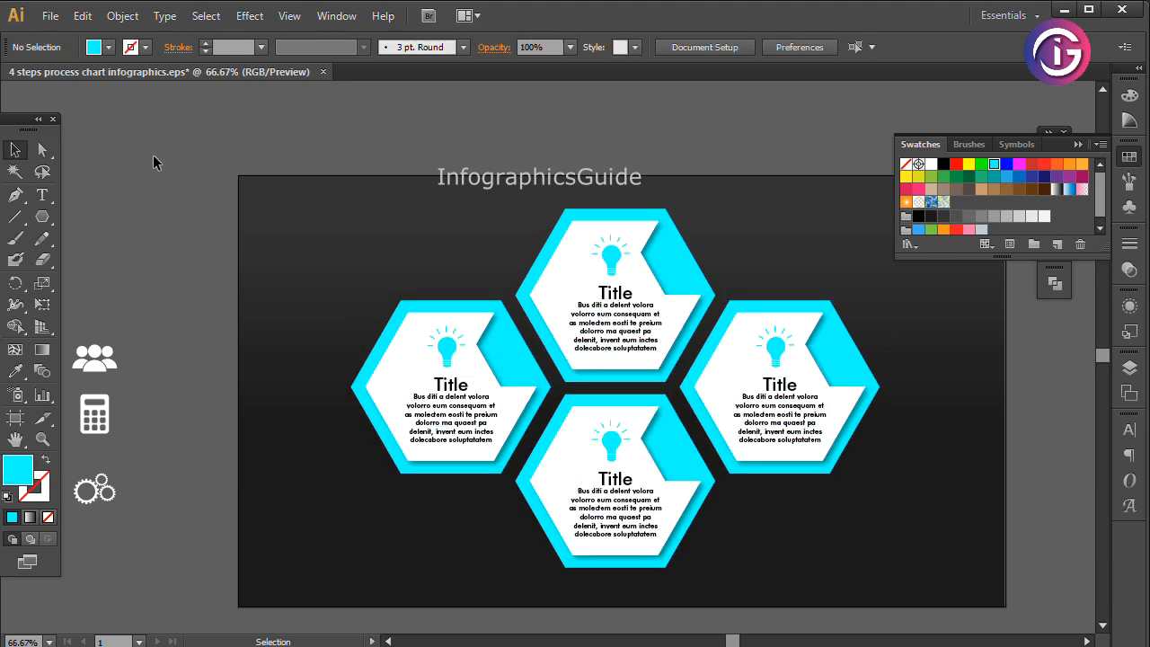
Fill the upper hexagon's cyan base with magenta
{"action": "left_click", "coordinate": [678, 274]}
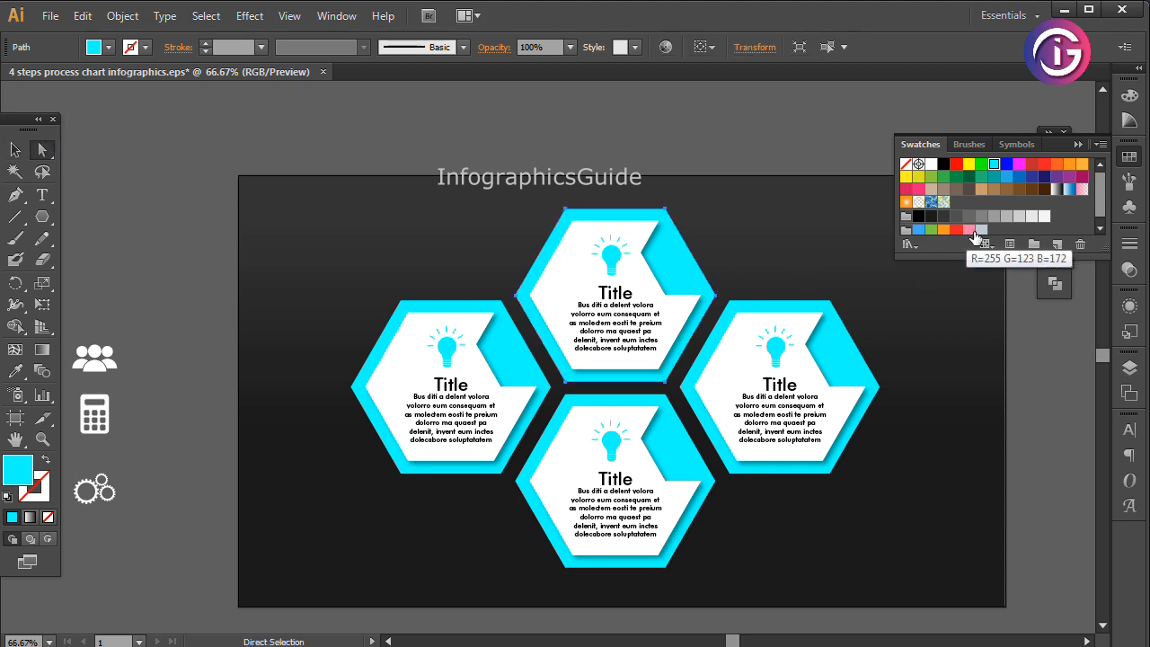
{"action": "left_click", "coordinate": [1020, 164]}
{"action": "left_click", "coordinate": [800, 149]}
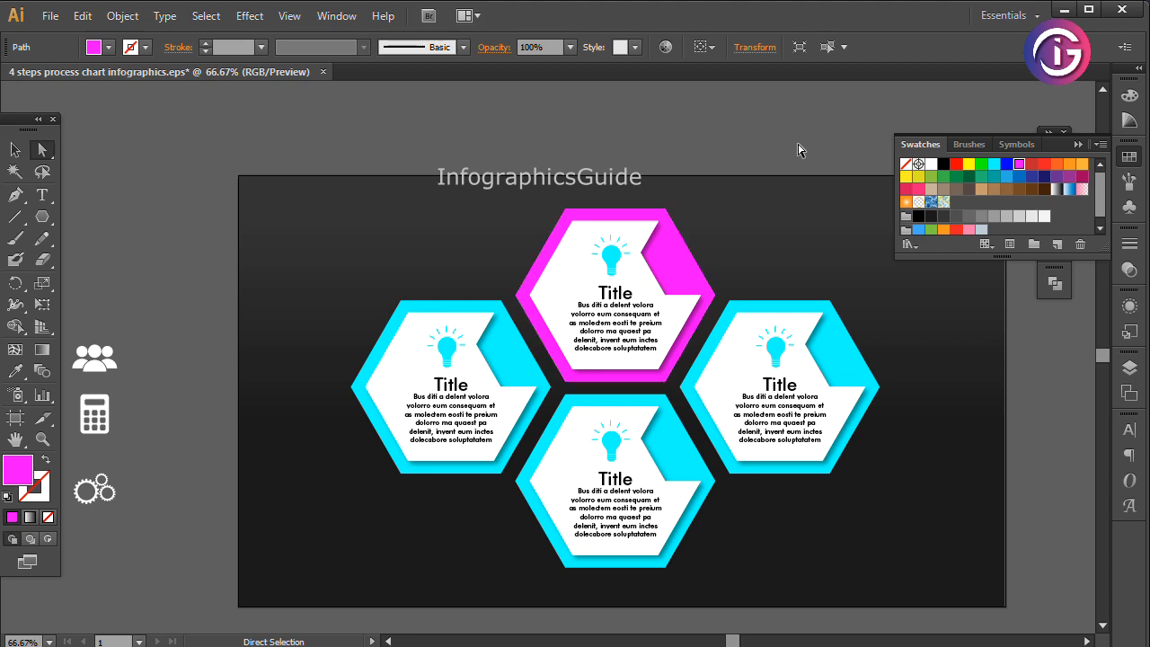
Ungroup the upper hexagon element and replace its light bulb with the people icon from outside the artboard
{"action": "left_click", "coordinate": [16, 150]}
{"action": "left_click", "coordinate": [613, 256]}
{"action": "right_click", "coordinate": [613, 256]}
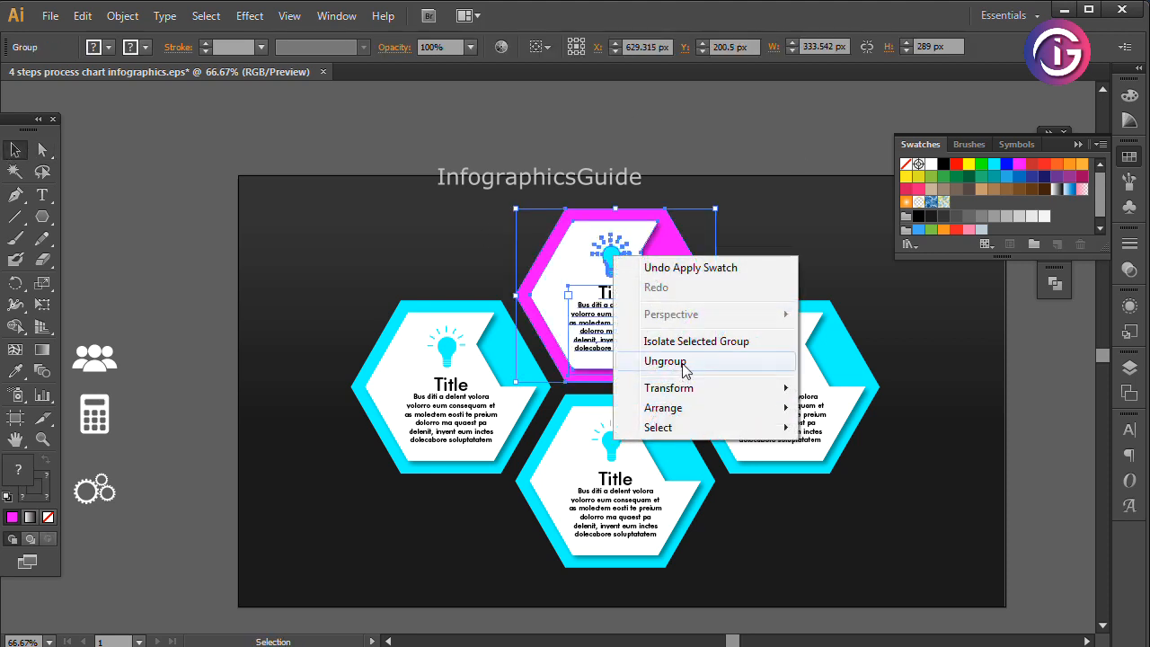
{"action": "left_click", "coordinate": [684, 362]}
{"action": "left_click", "coordinate": [732, 200]}
{"action": "left_click", "coordinate": [627, 256]}
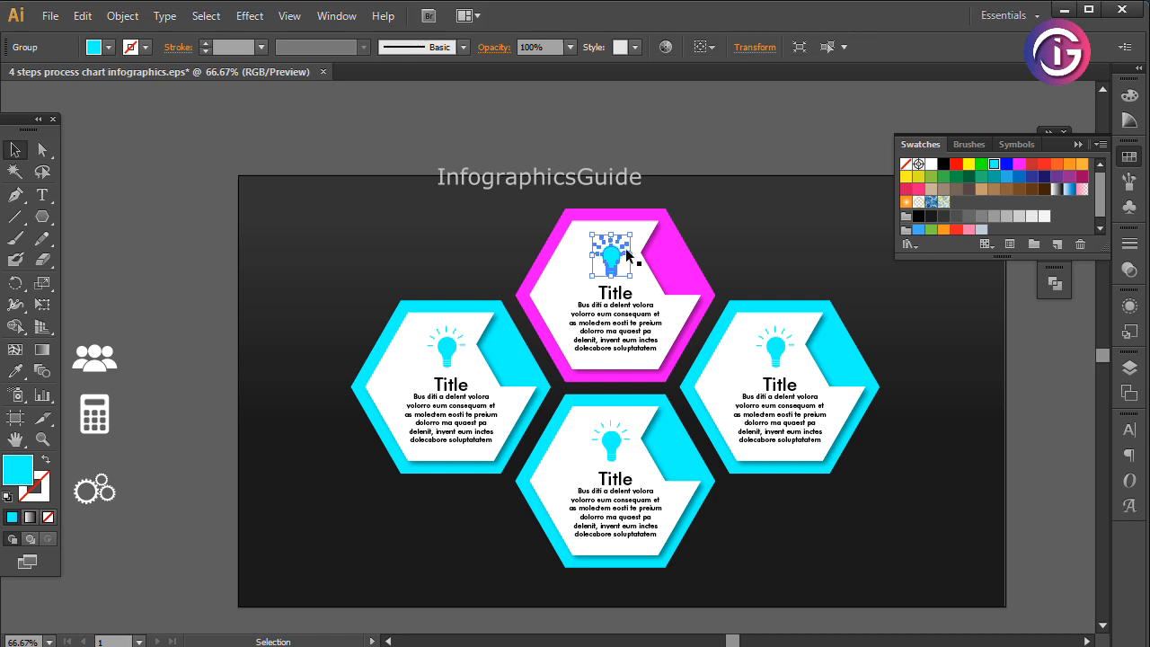
{"action": "key", "text": "Delete"}
{"action": "left_click_drag", "start_coordinate": [107, 365], "coordinate": [626, 273]}
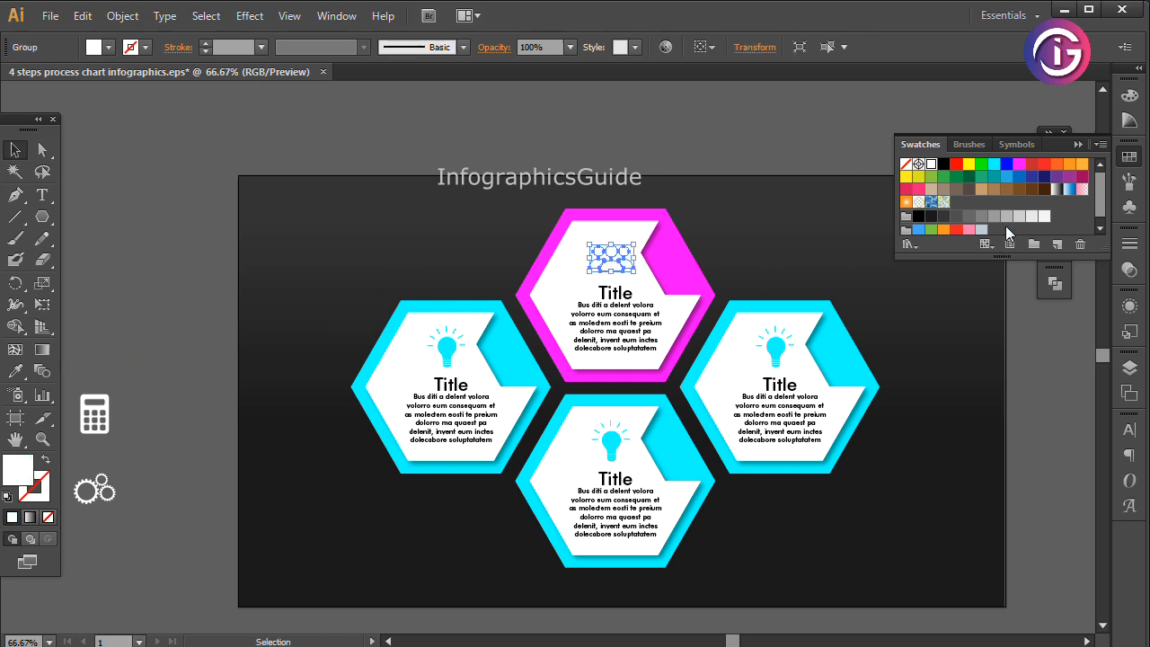
Fill the people icon with magenta and bring it to the front of the upper hexagon
{"action": "left_click", "coordinate": [1021, 164]}
{"action": "left_click", "coordinate": [814, 106]}
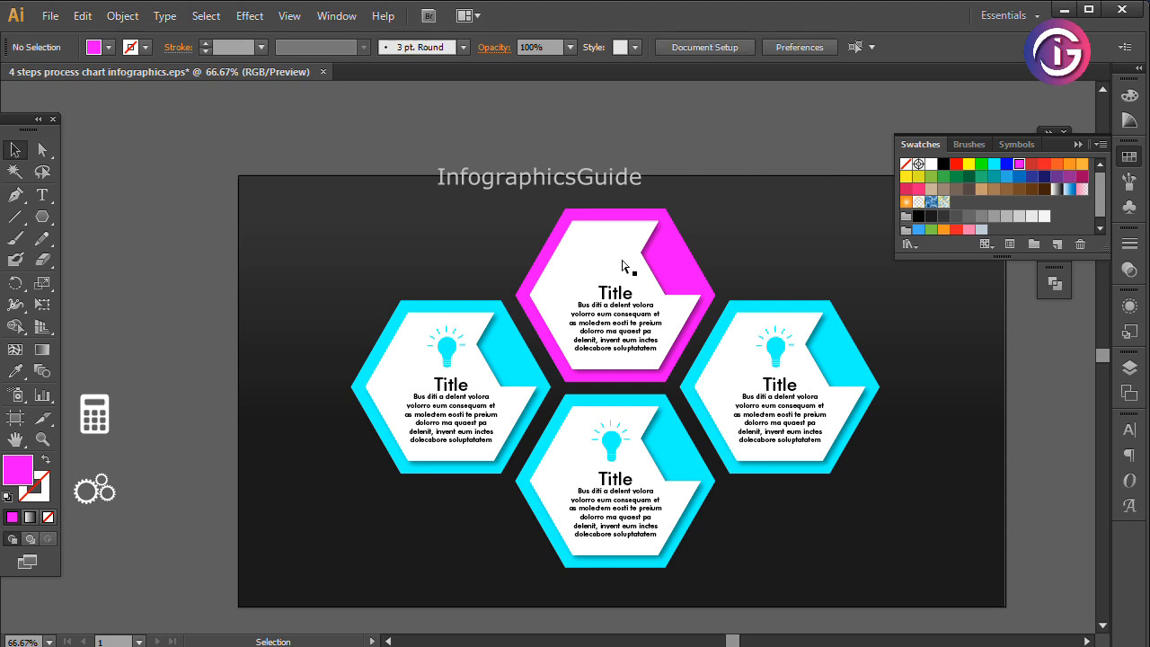
{"action": "left_click", "coordinate": [621, 258]}
{"action": "left_click", "coordinate": [1021, 165]}
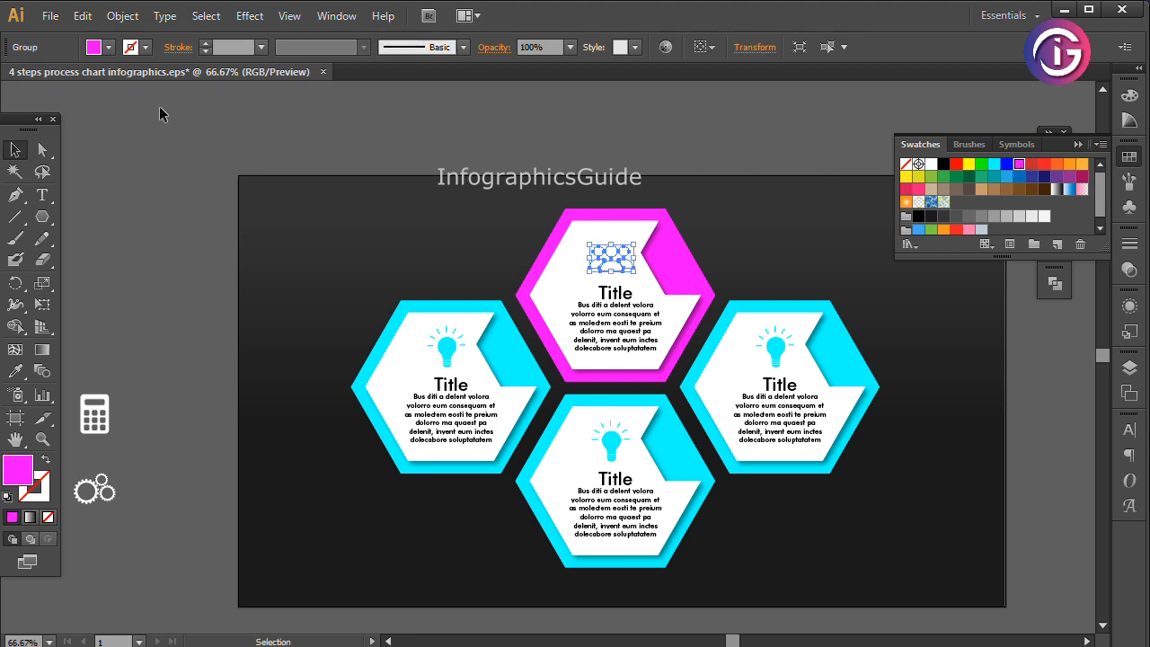
{"action": "left_click", "coordinate": [123, 15]}
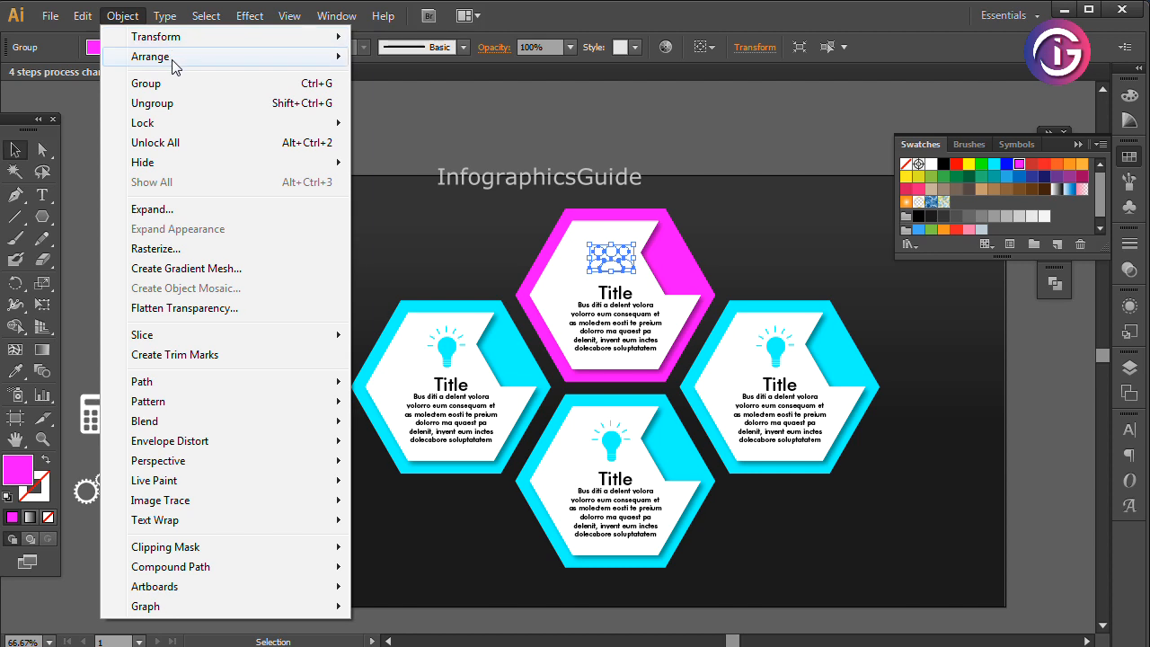
{"action": "mouse_move", "coordinate": [189, 57]}
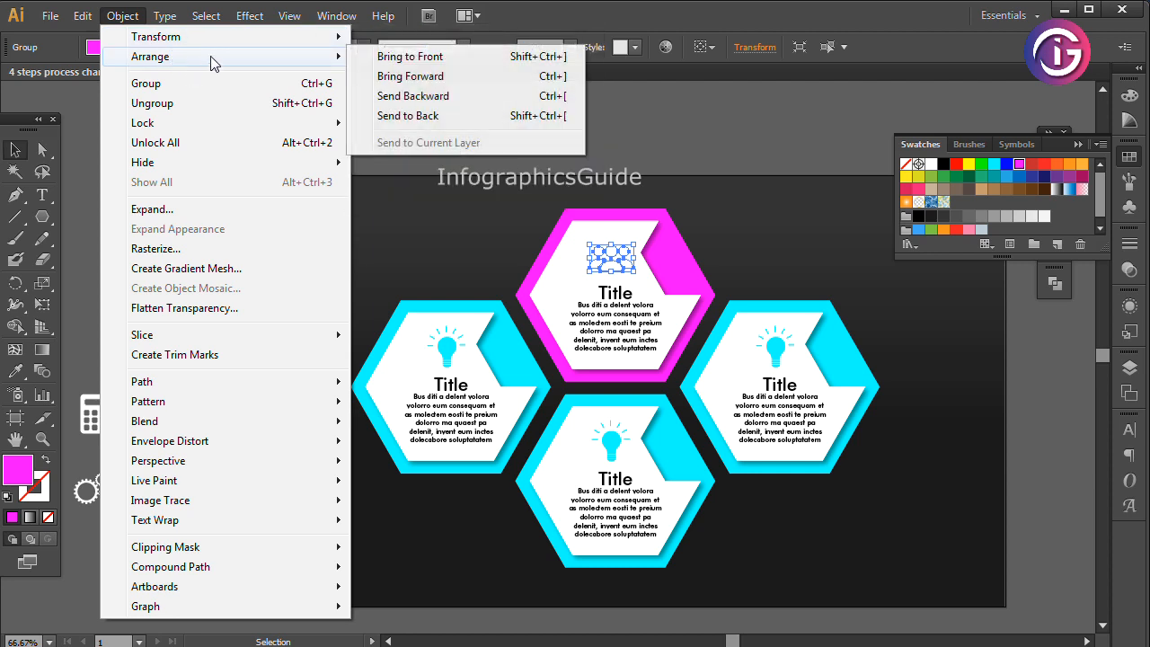
{"action": "left_click", "coordinate": [391, 49]}
{"action": "left_click", "coordinate": [797, 109]}
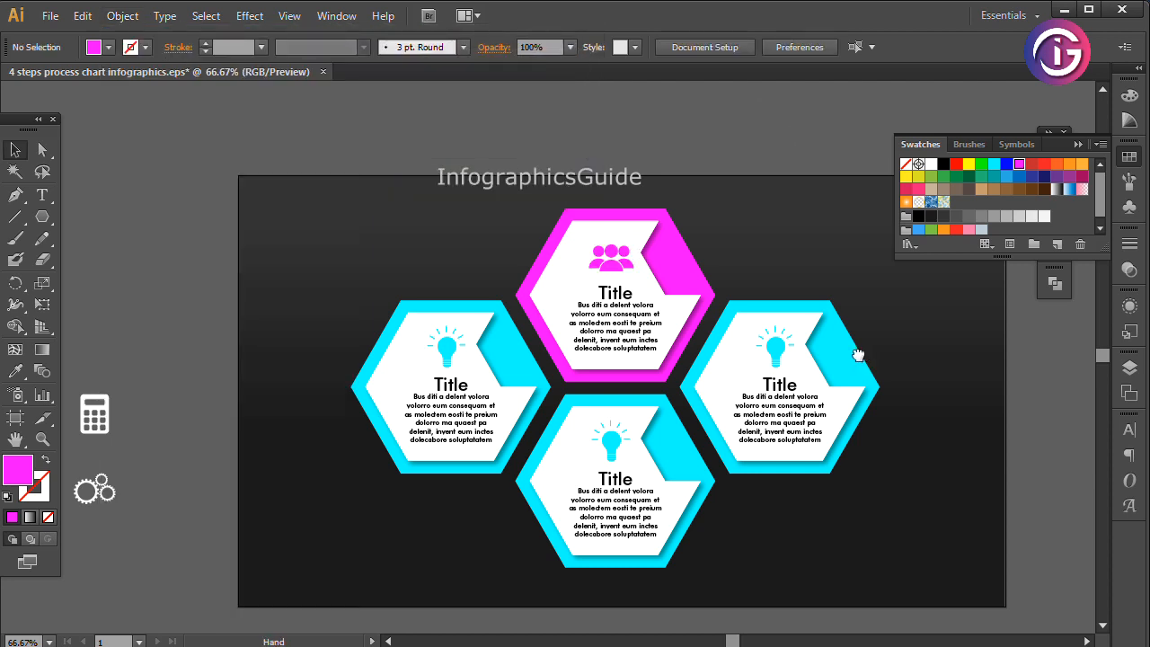
Fill the far-right hexagon's cyan base with bright green
{"action": "left_click_drag", "start_coordinate": [860, 358], "coordinate": [855, 343]}
{"action": "left_click", "coordinate": [42, 151]}
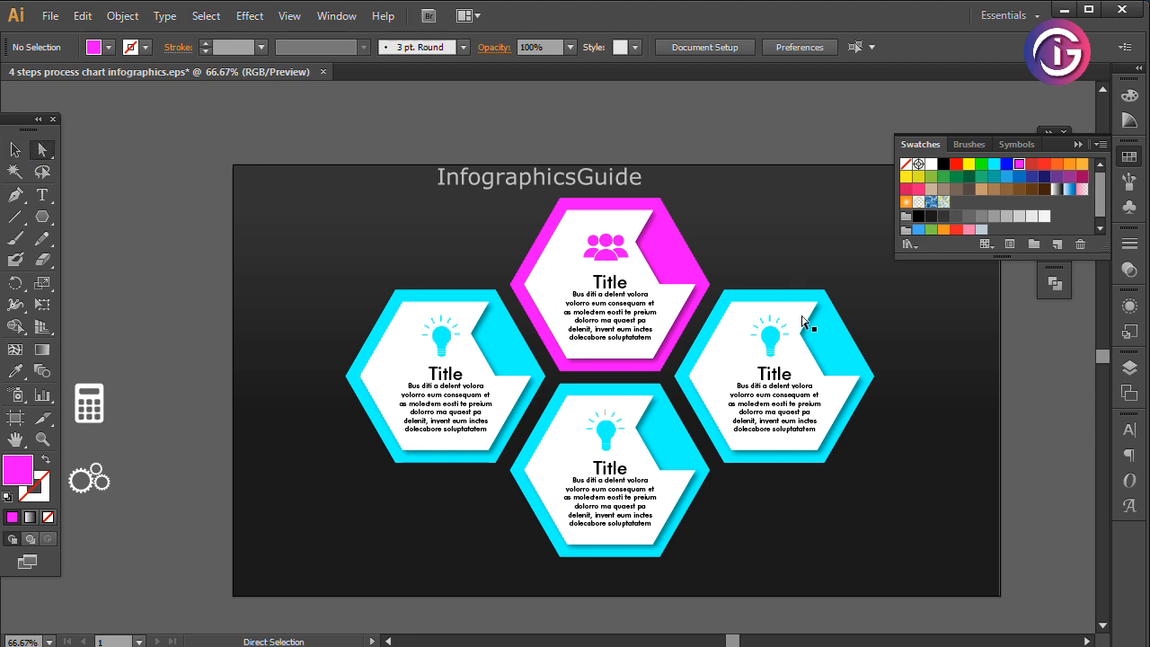
{"action": "left_click", "coordinate": [805, 326]}
{"action": "left_click", "coordinate": [850, 346]}
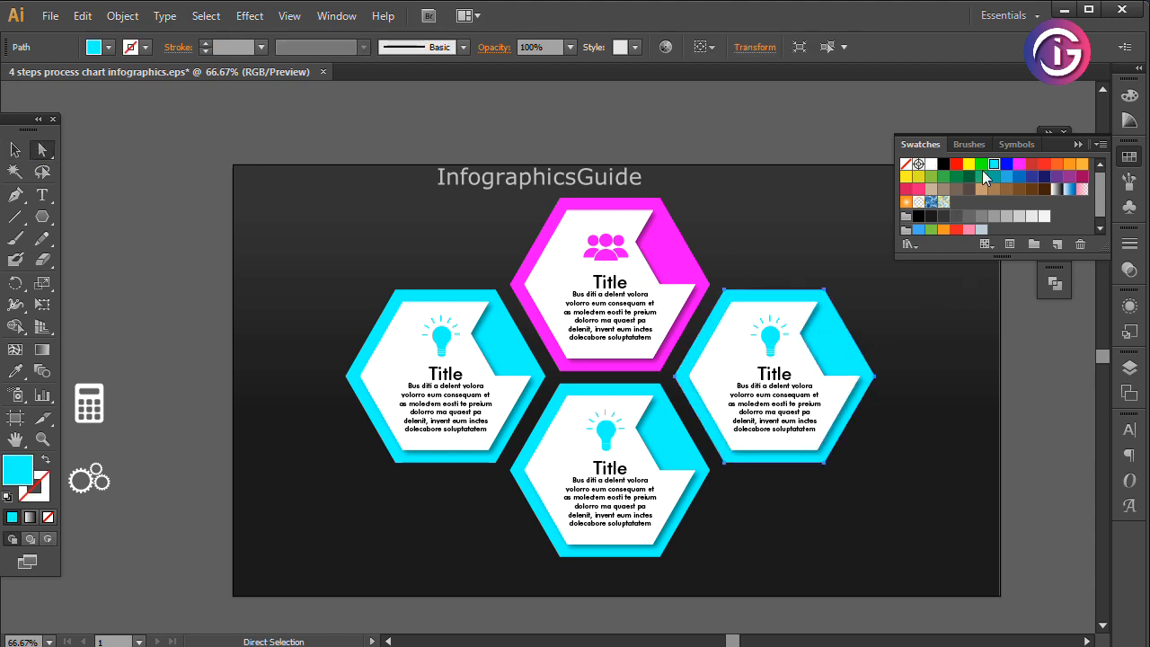
{"action": "left_click", "coordinate": [982, 165]}
{"action": "left_click", "coordinate": [15, 150]}
{"action": "left_click", "coordinate": [315, 227]}
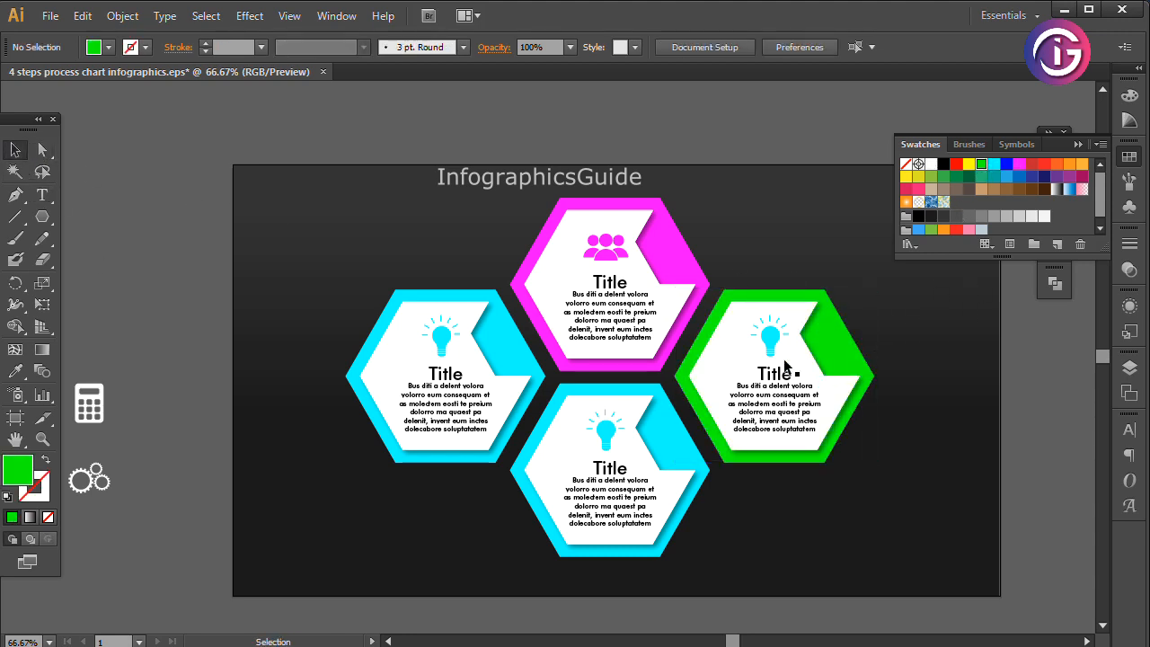
Ungroup the far-right hexagon element and replace its light bulb with the gears icon
{"action": "left_click", "coordinate": [806, 373]}
{"action": "right_click", "coordinate": [769, 340]}
{"action": "left_click", "coordinate": [821, 443]}
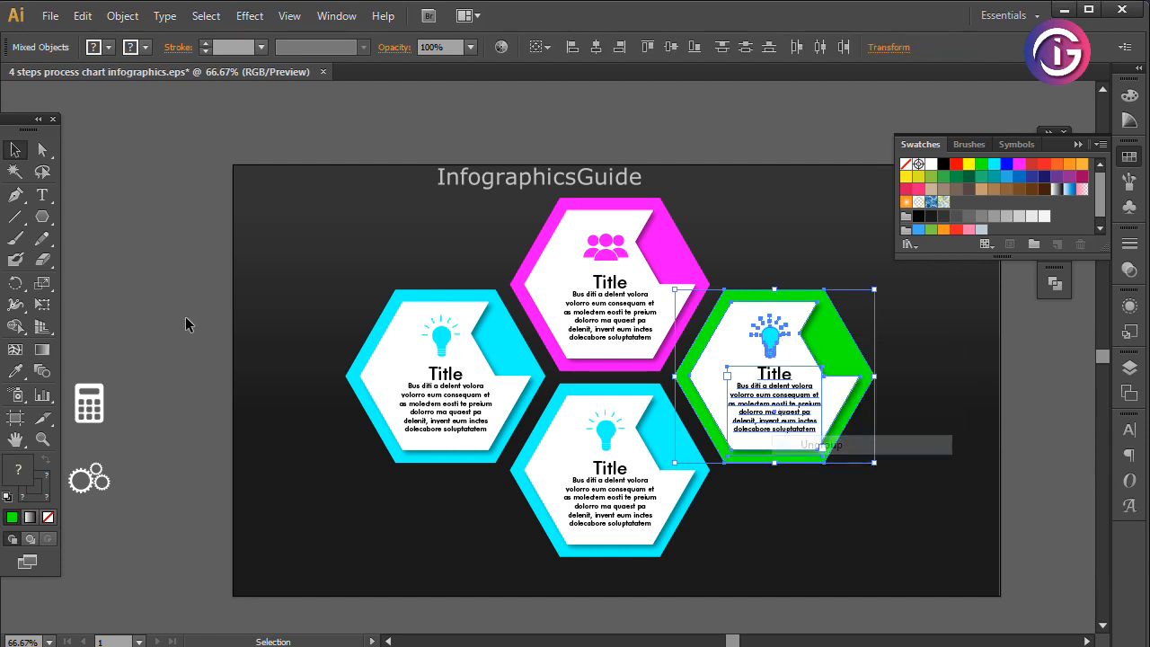
{"action": "left_click", "coordinate": [194, 310]}
{"action": "left_click", "coordinate": [770, 340]}
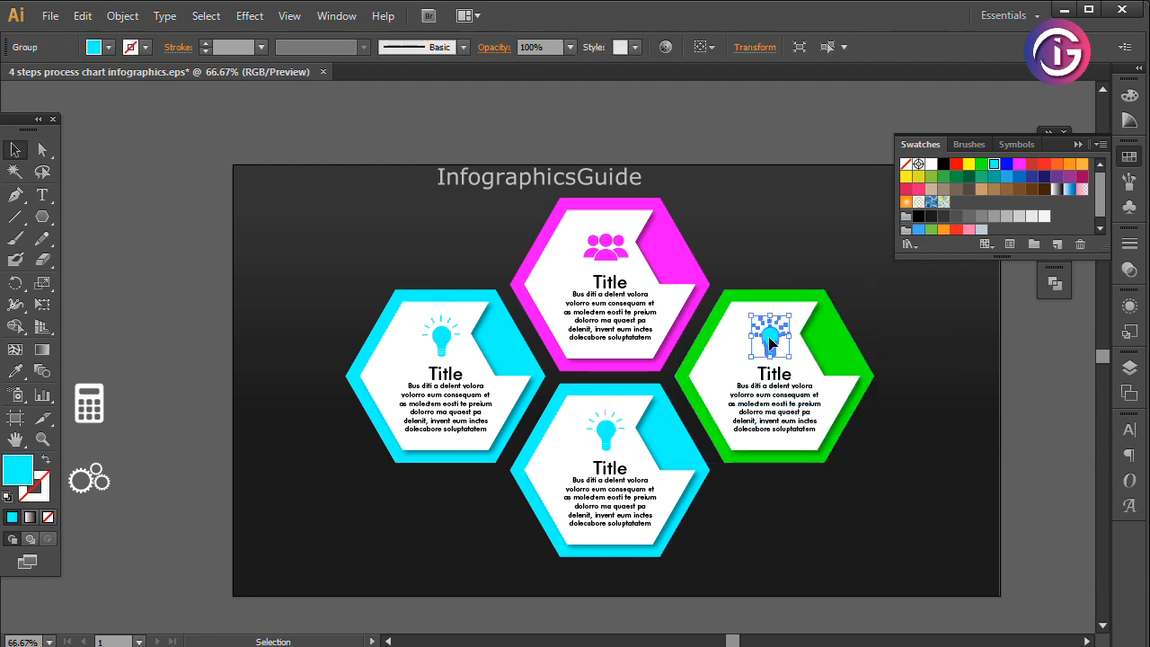
{"action": "key", "text": "Delete"}
{"action": "left_click_drag", "start_coordinate": [100, 481], "coordinate": [780, 337]}
Bring the gears icon to the front and fill it with the same bright green as its base
{"action": "left_click", "coordinate": [122, 15]}
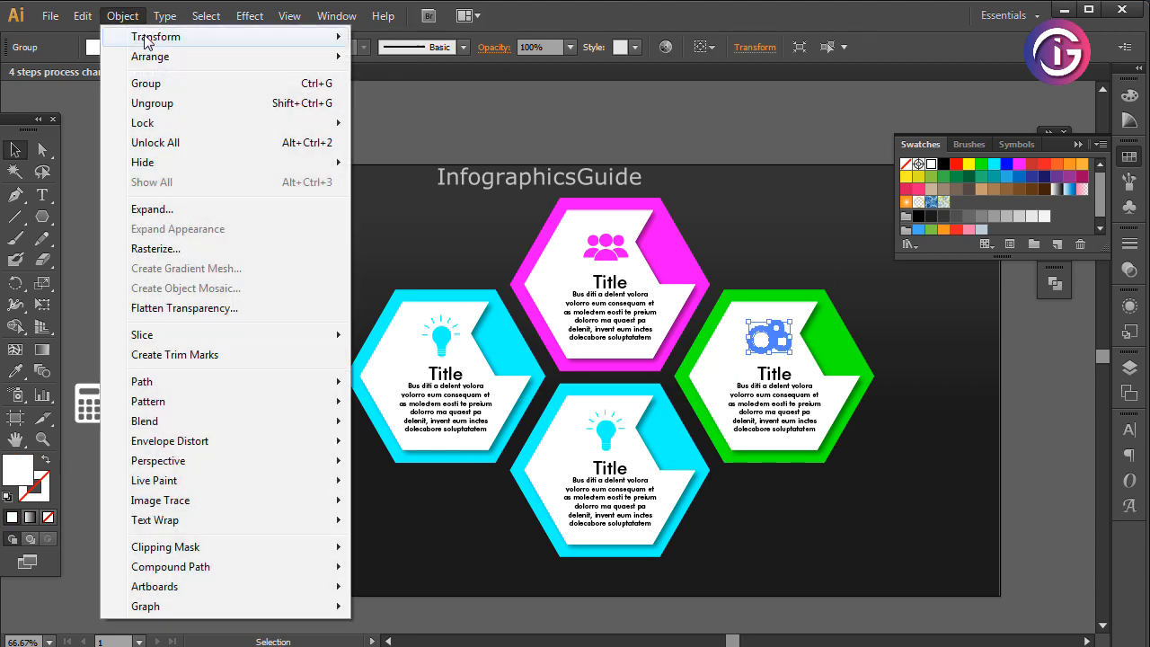
{"action": "mouse_move", "coordinate": [189, 59]}
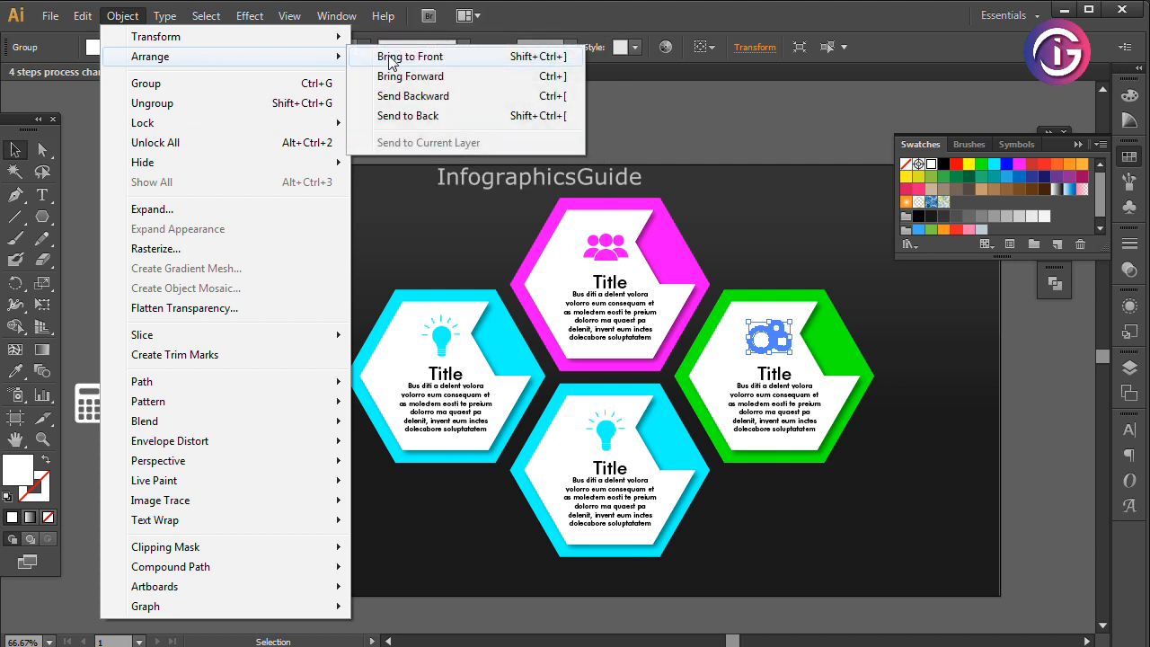
{"action": "left_click", "coordinate": [395, 56]}
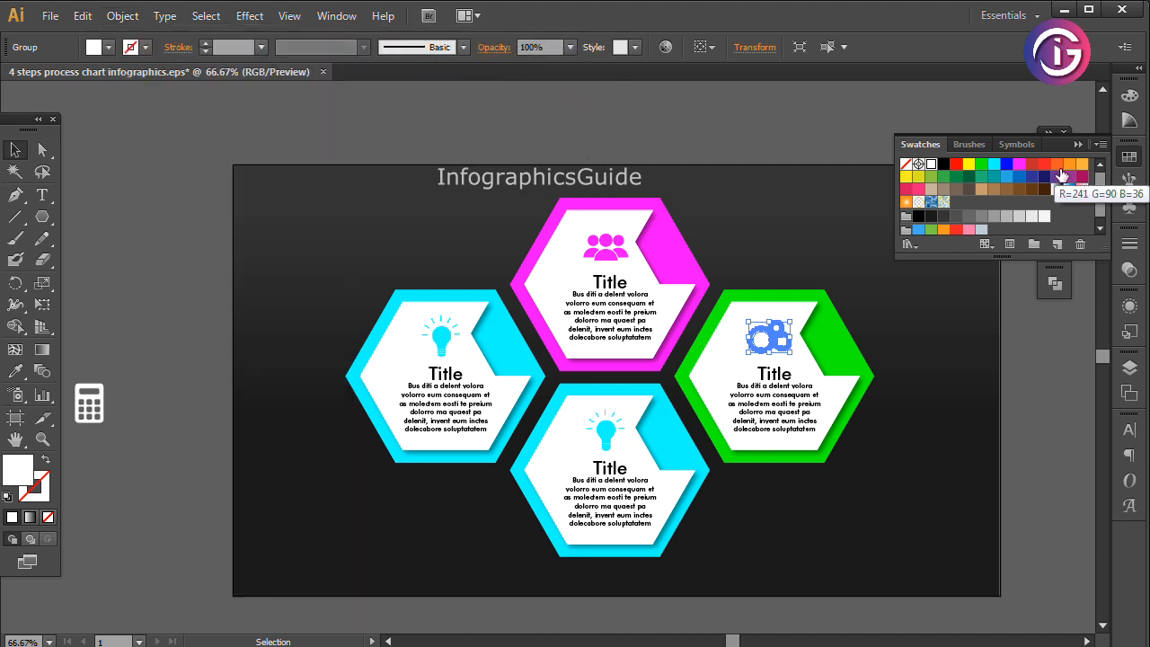
{"action": "left_click", "coordinate": [982, 164]}
{"action": "left_click", "coordinate": [179, 460]}
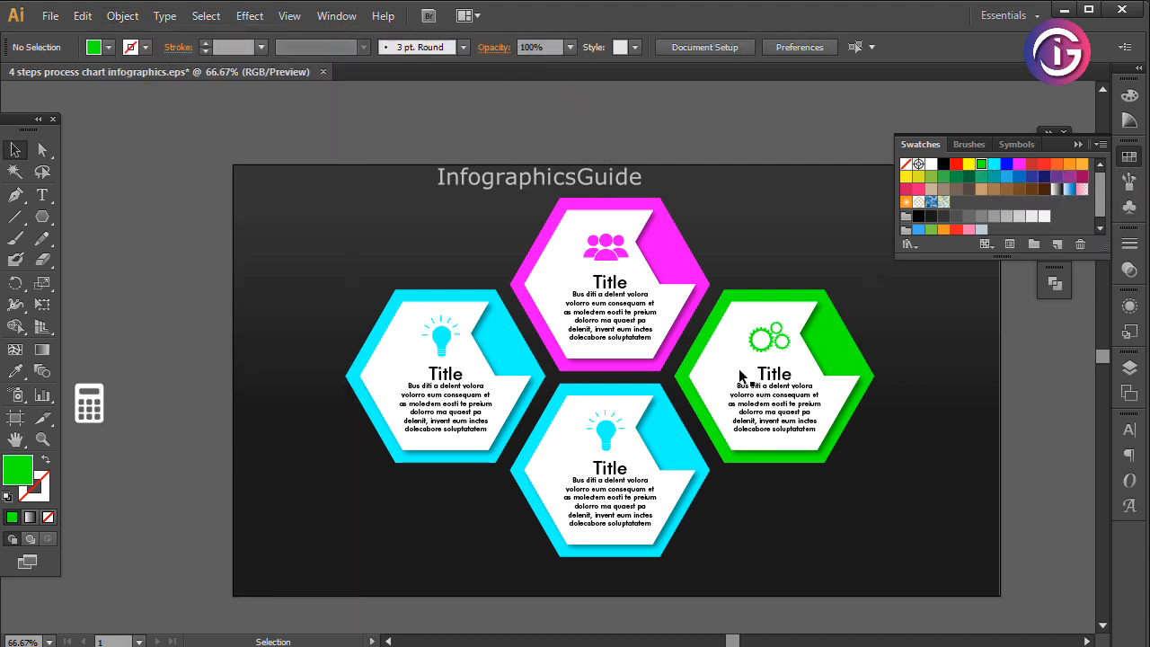
Ungroup the lower hexagon element and replace its light bulb with the calculator icon
{"action": "left_click", "coordinate": [611, 438]}
{"action": "right_click", "coordinate": [608, 435]}
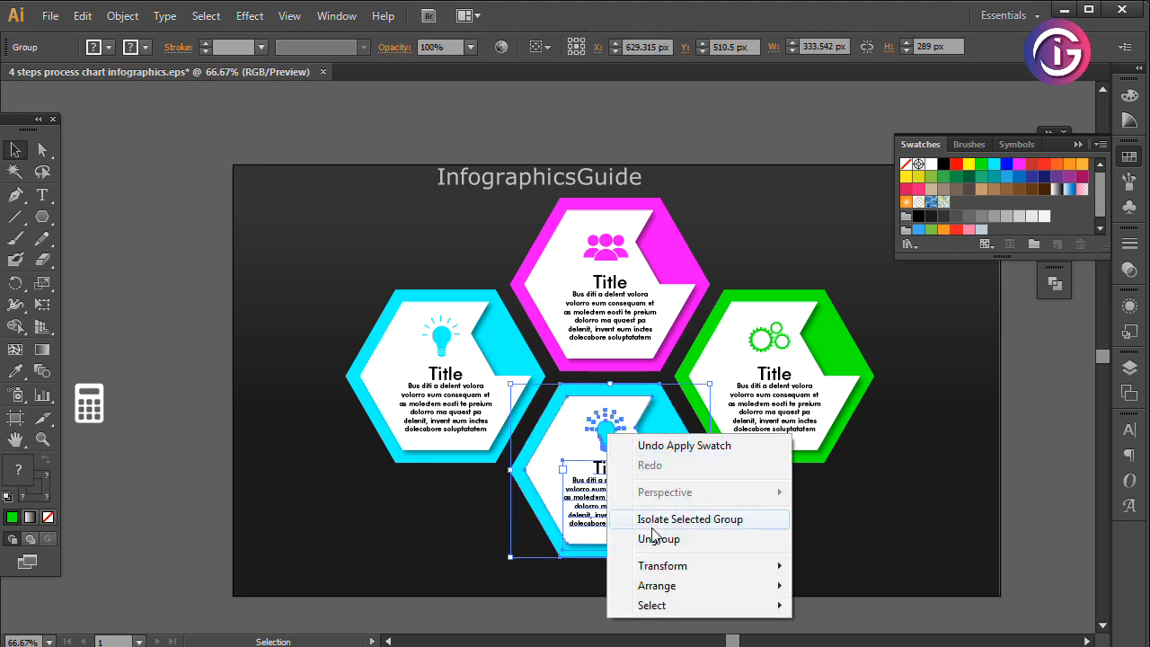
{"action": "left_click", "coordinate": [659, 538]}
{"action": "left_click", "coordinate": [141, 339]}
{"action": "left_click", "coordinate": [611, 435]}
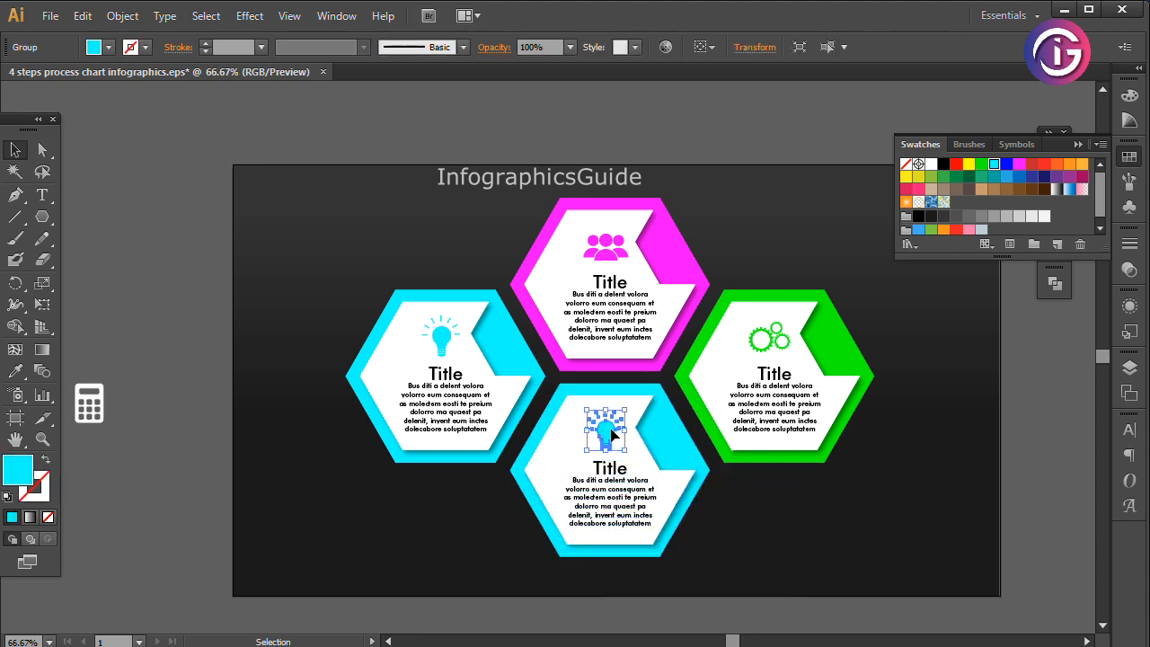
{"action": "key", "text": "Delete"}
{"action": "left_click_drag", "start_coordinate": [97, 401], "coordinate": [609, 427]}
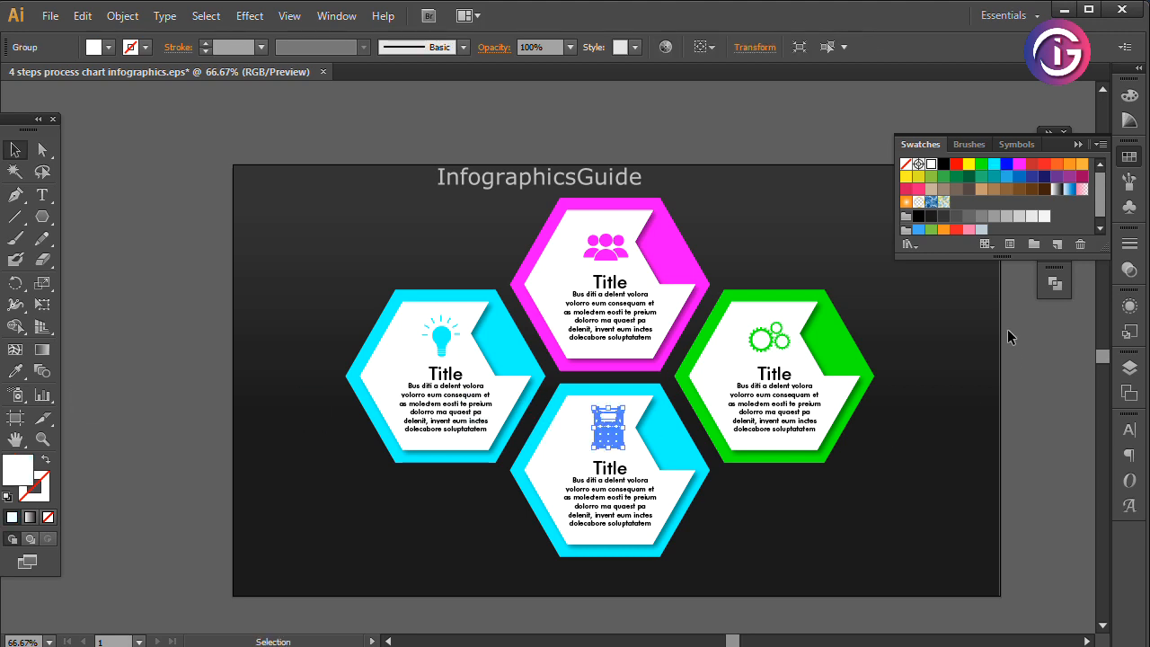
Fill the calculator icon and the lower hexagon's base with yellow
{"action": "left_click", "coordinate": [906, 177]}
{"action": "left_click", "coordinate": [41, 150]}
{"action": "left_click", "coordinate": [599, 394]}
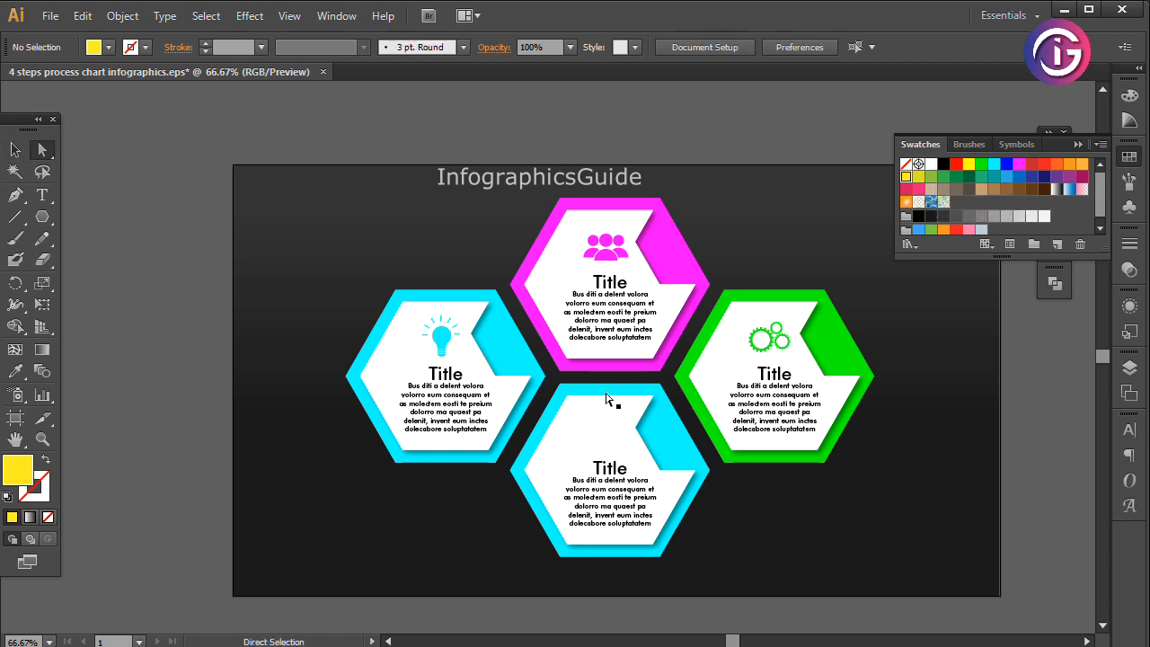
{"action": "left_click", "coordinate": [11, 153]}
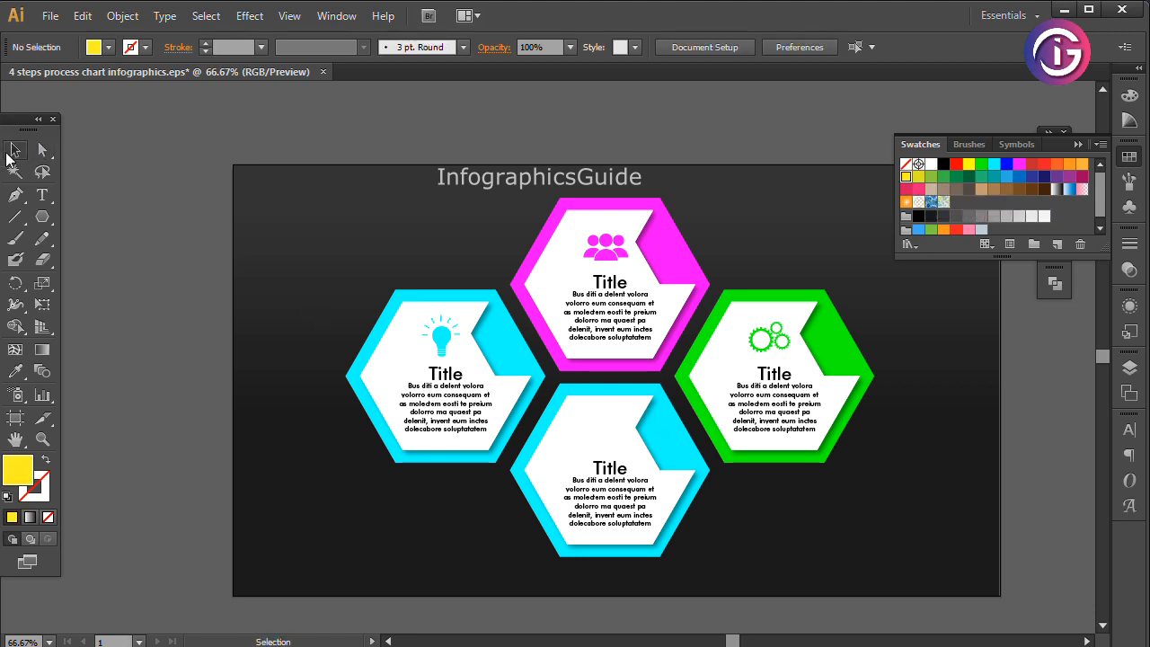
{"action": "left_click", "coordinate": [604, 440]}
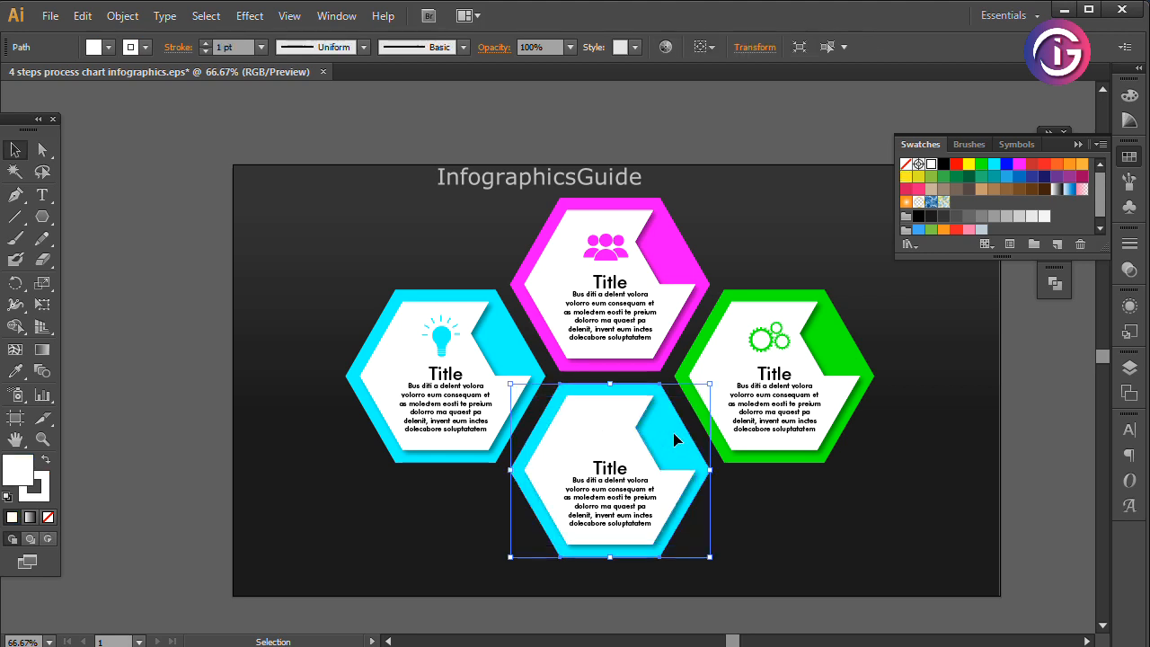
{"action": "left_click", "coordinate": [907, 177]}
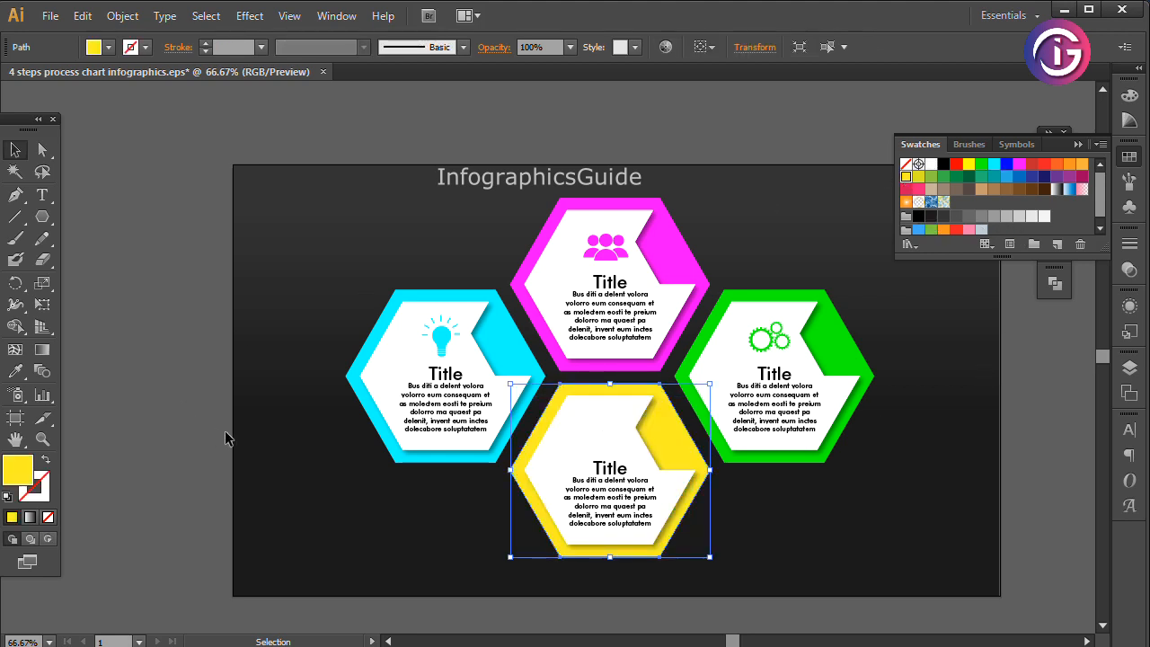
{"action": "left_click", "coordinate": [160, 403]}
Select the calculator icon hidden behind the white notched shape of the lower hexagon
{"action": "left_click", "coordinate": [599, 427]}
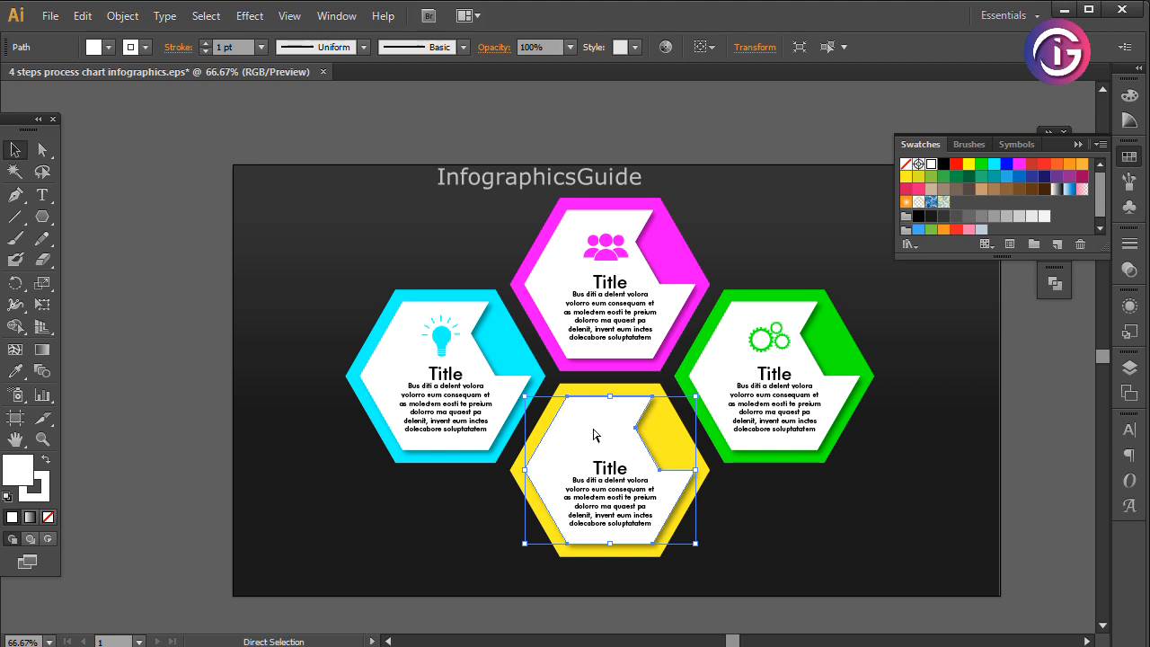
{"action": "key", "text": "ctrl+shift+a"}
{"action": "left_click", "coordinate": [601, 429]}
{"action": "left_click", "coordinate": [689, 415]}
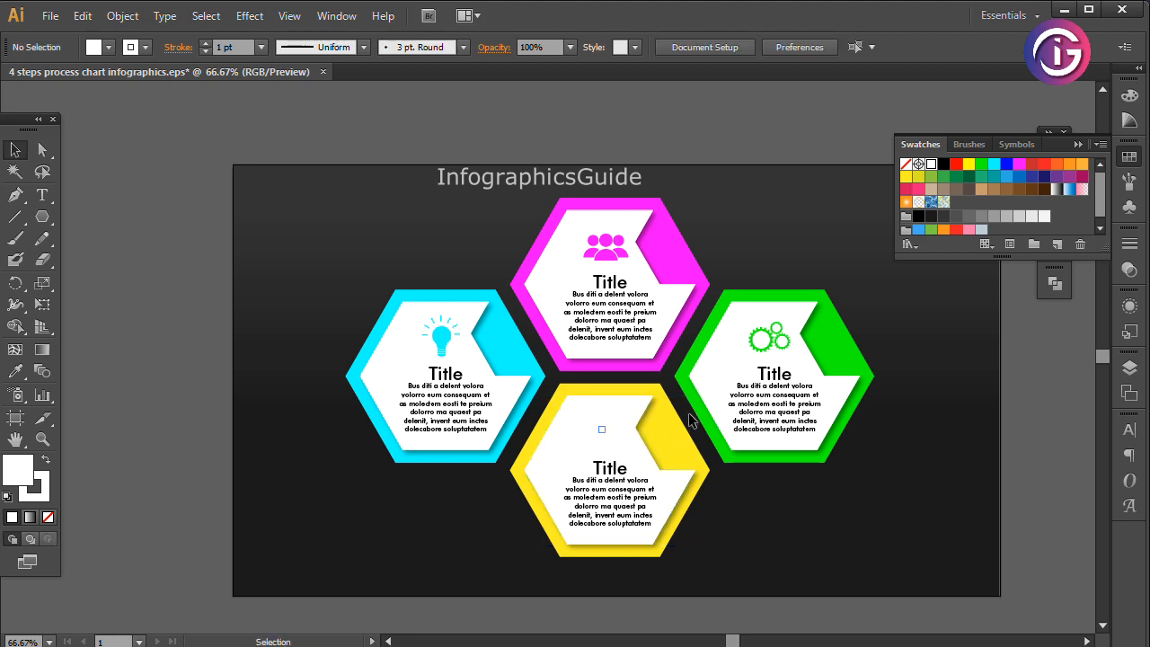
{"action": "left_click_drag", "start_coordinate": [576, 438], "coordinate": [574, 441]}
{"action": "left_click", "coordinate": [668, 440], "text": "shift"}
{"action": "left_click", "coordinate": [646, 458], "text": "shift"}
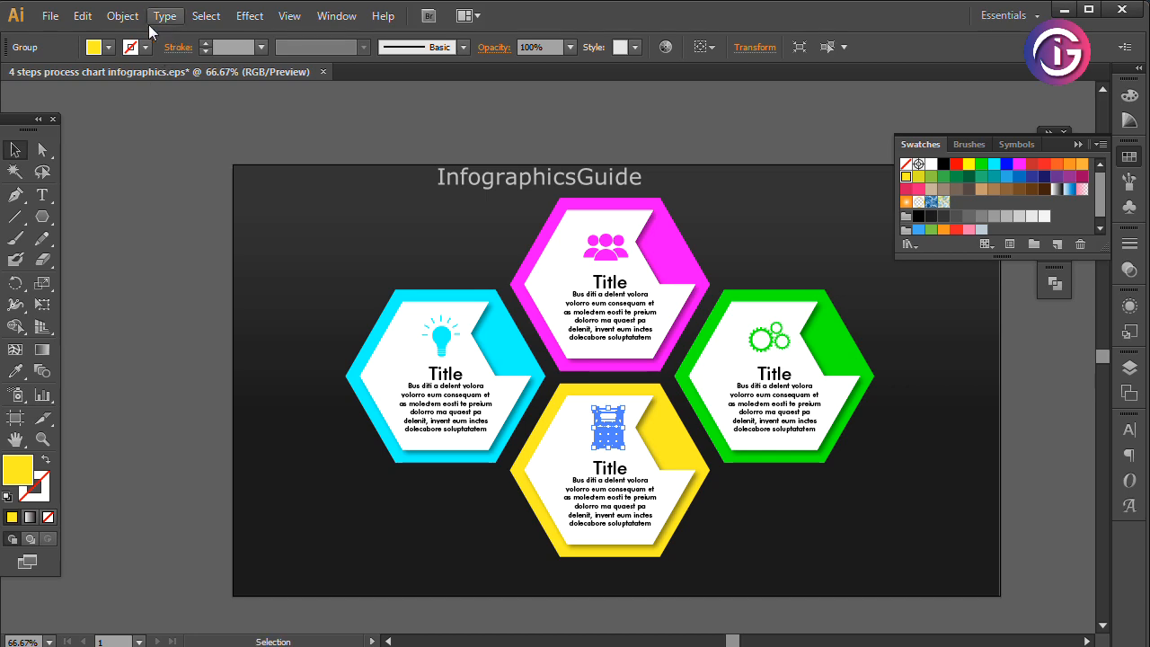